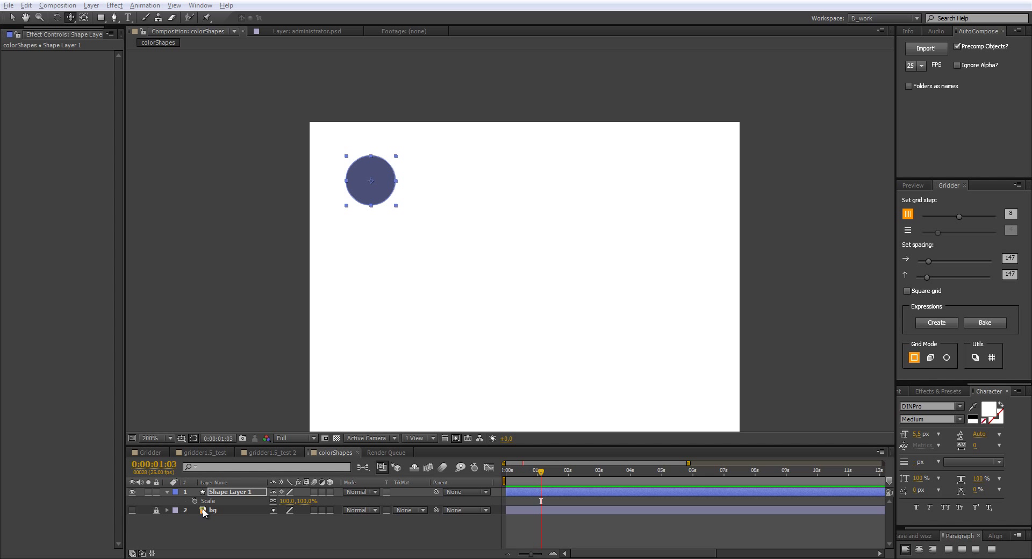
# Step: Briefly show the bg layer, hide it again, and move the circle near the composition's upper-left corner
pyautogui.click(133, 510)
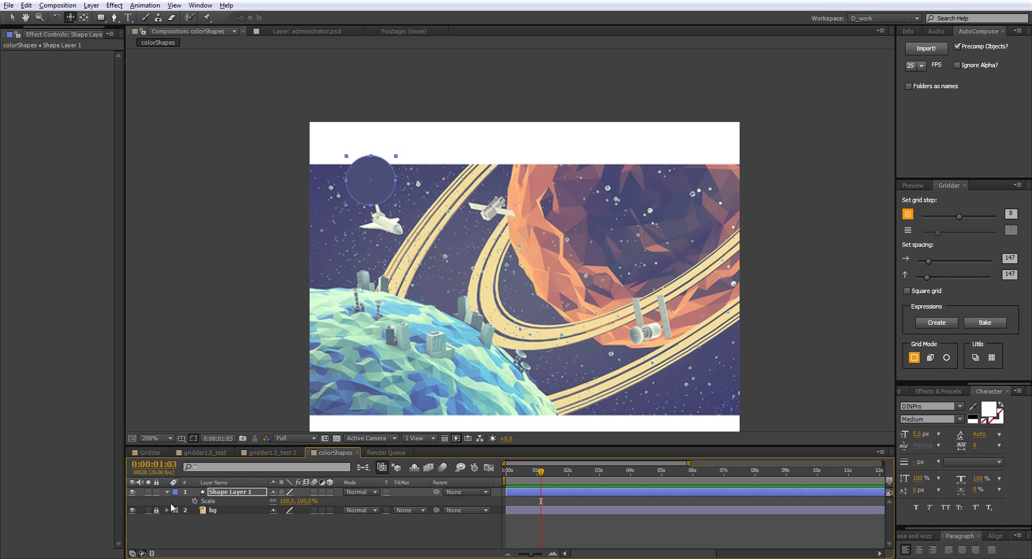
pyautogui.click(132, 510)
pyautogui.press('v')
pyautogui.moveTo(376, 193); pyautogui.dragTo(356, 213)
# Step: Duplicate the circle layer until there are 40 shape layers, and select them all
pyautogui.hotkey('ctrl', 'd')
pyautogui.hotkey('ctrl', 'd')
pyautogui.hotkey('ctrl', 'd')
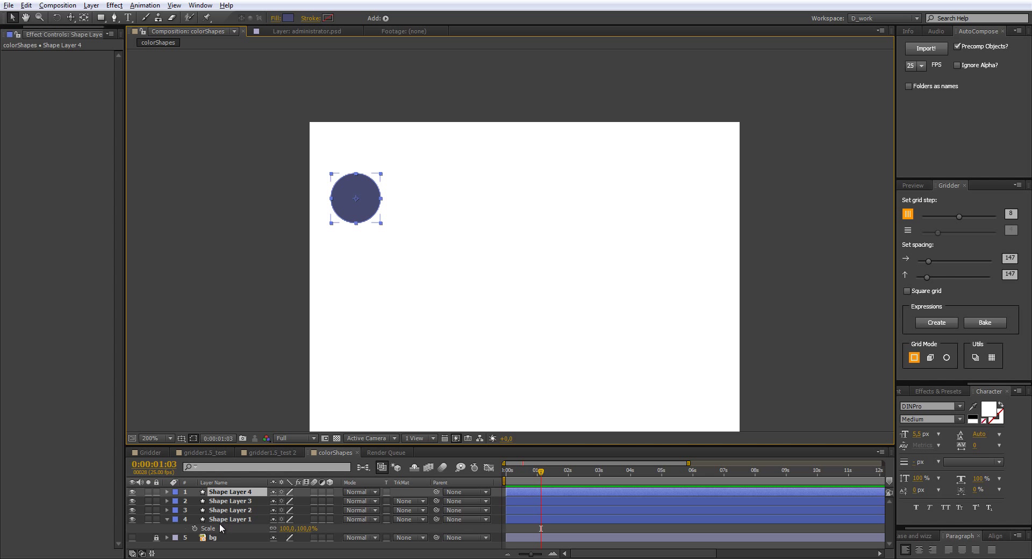
pyautogui.hotkey('ctrl', 'd')
pyautogui.hotkey('ctrl', 'a')
pyautogui.hotkey('ctrl', 'd')
pyautogui.hotkey('ctrl', 'd')
pyautogui.hotkey('ctrl', 'a')
pyautogui.hotkey('ctrl', 'd')
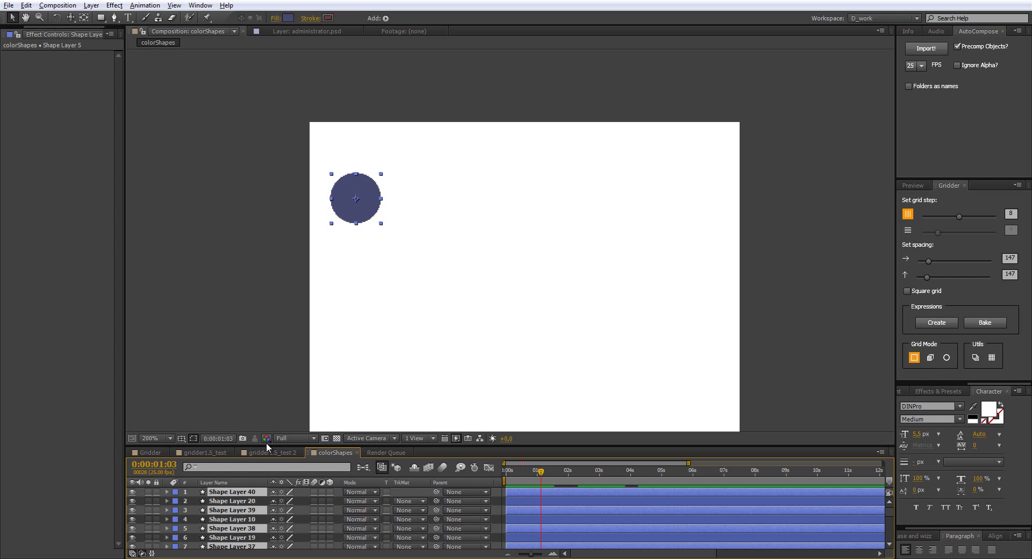
pyautogui.moveTo(266, 445); pyautogui.dragTo(264, 375)
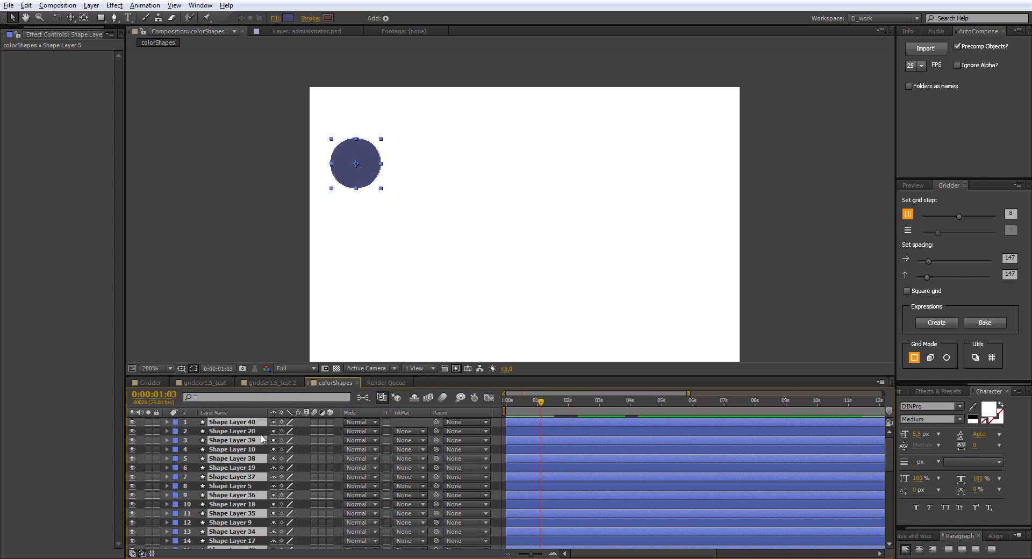
pyautogui.hotkey('ctrl', 'a')
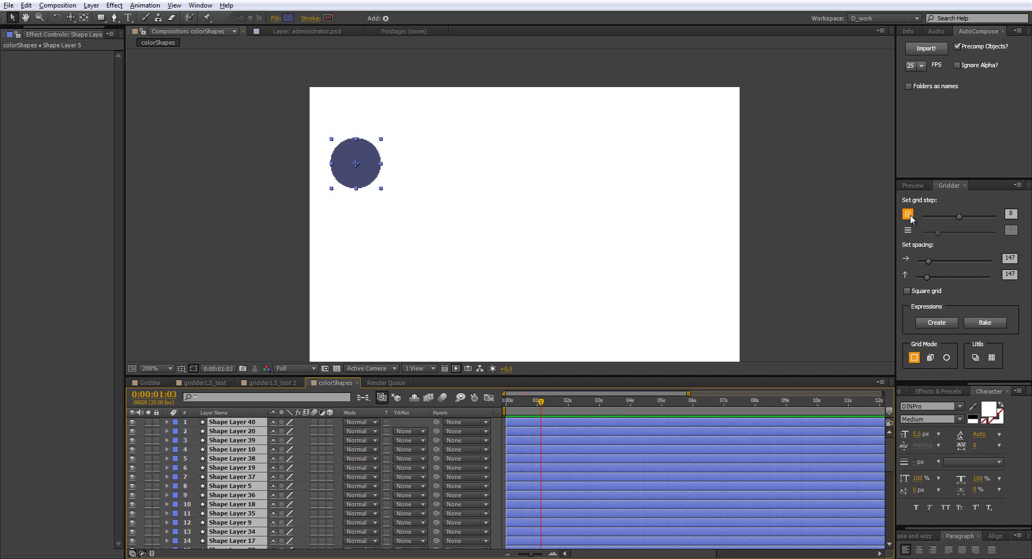
# Step: Arrange the selected circles in a grid of 2 rows with a horizontal spacing of 125
pyautogui.moveTo(962, 218); pyautogui.dragTo(964, 217)
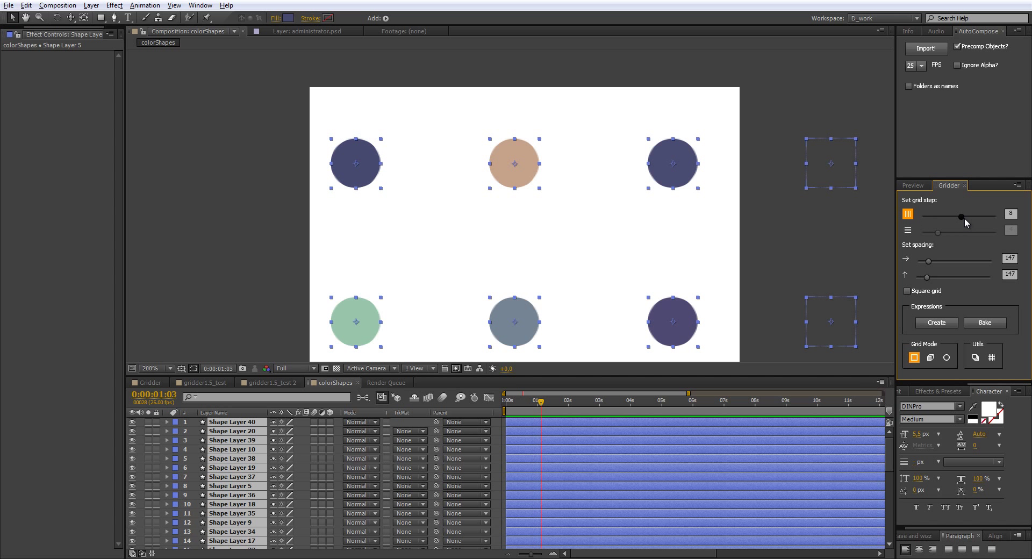
pyautogui.click(909, 230)
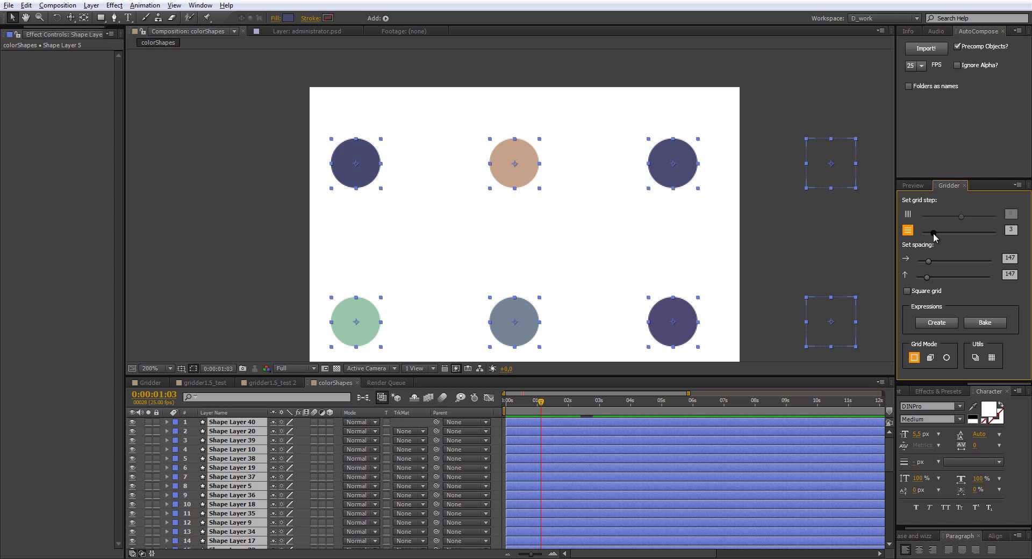
pyautogui.moveTo(930, 263)
pyautogui.mouseDown()
pyautogui.moveTo(922, 260)
pyautogui.moveTo(937, 252)
pyautogui.mouseUp()
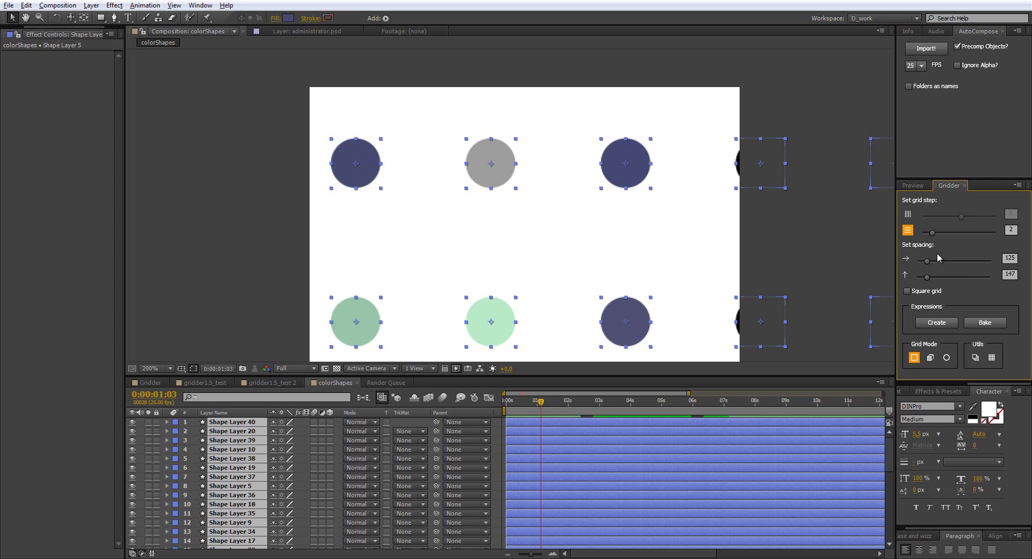
# Step: Rearrange all circles by columns, with a grid step of 4 and a horizontal spacing of 219
pyautogui.click(908, 214)
pyautogui.moveTo(963, 224); pyautogui.dragTo(943, 220)
pyautogui.scroll(-1, 824, 215)
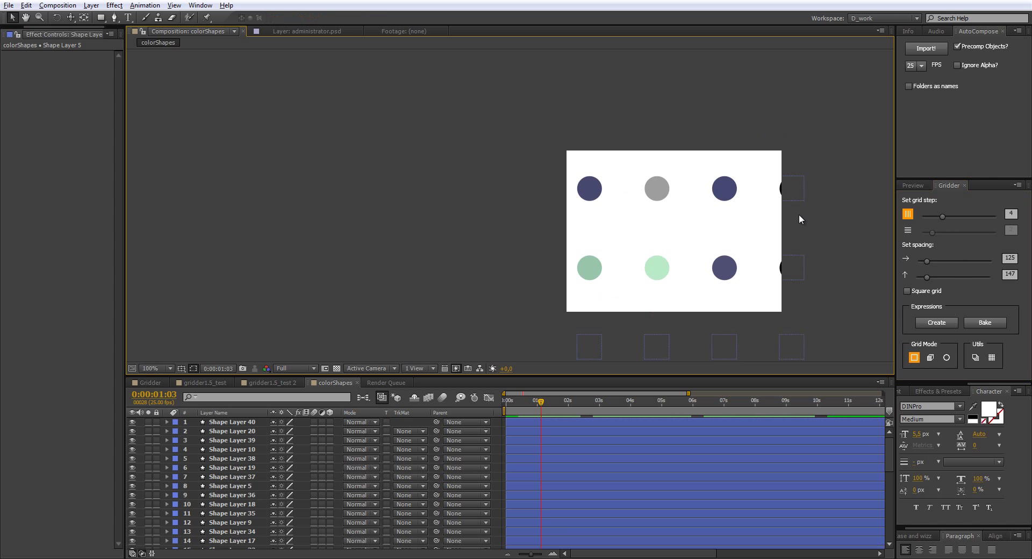
pyautogui.hotkey('ctrl', 'a')
pyautogui.moveTo(927, 259); pyautogui.dragTo(979, 256)
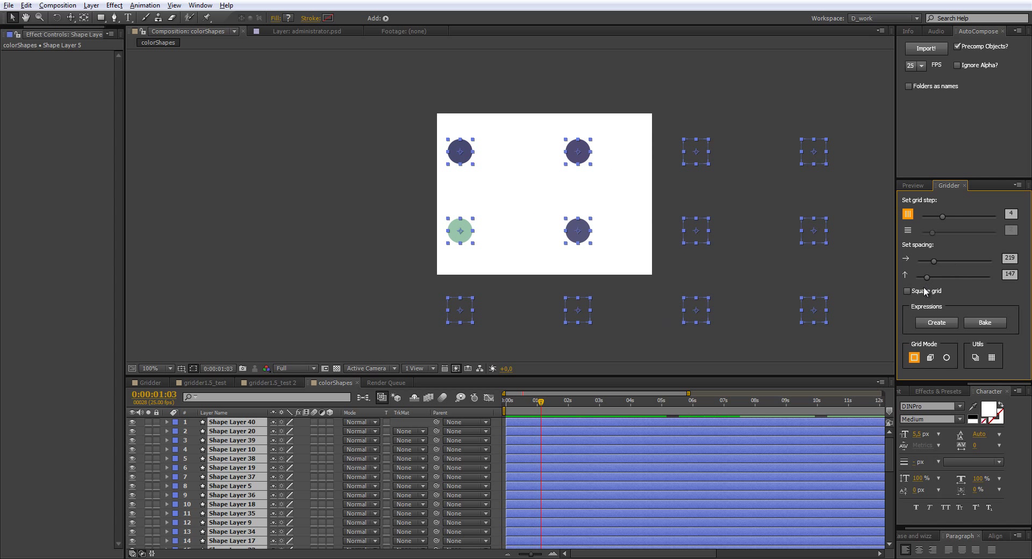
# Step: Enable the square grid option with a spacing of 30 and arrange the circles in 8 columns
pyautogui.click(924, 291)
pyautogui.click(1008, 258)
pyautogui.write('30')
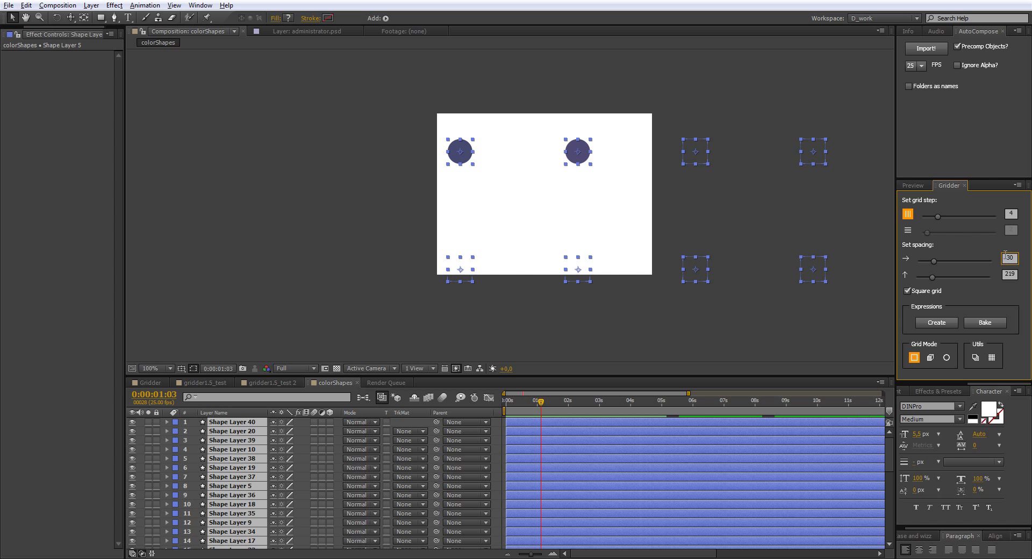
pyautogui.press('Return')
pyautogui.moveTo(940, 215); pyautogui.dragTo(962, 221)
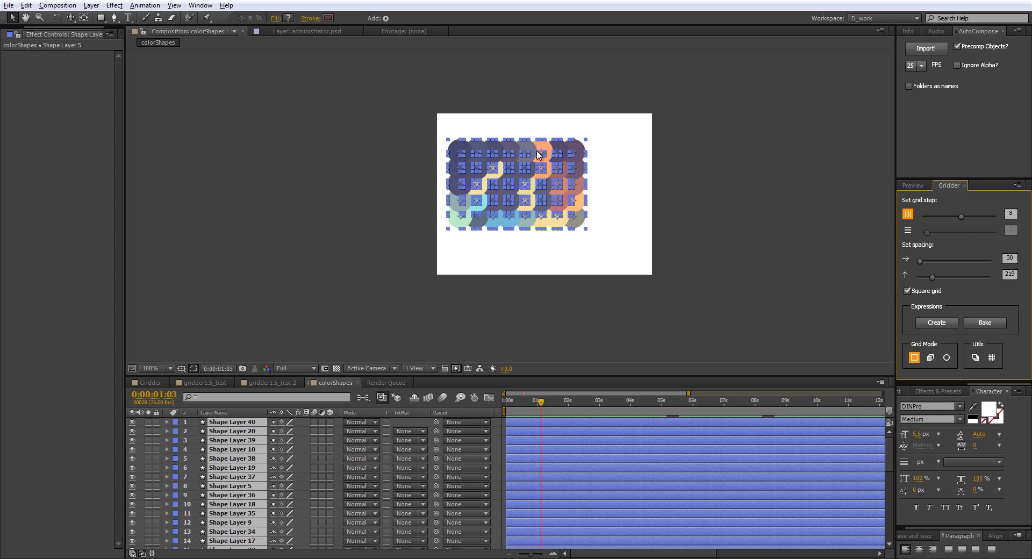
# Step: Move the whole circle grid toward the composition's centre and add a Gridder grid overlay
pyautogui.scroll(1, 511, 141)
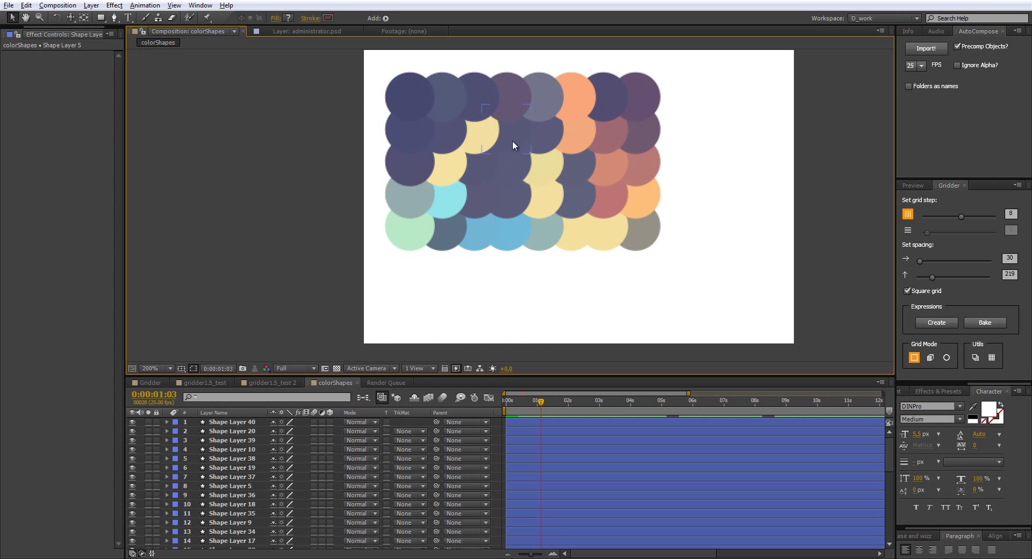
pyautogui.moveTo(417, 93); pyautogui.dragTo(468, 122)
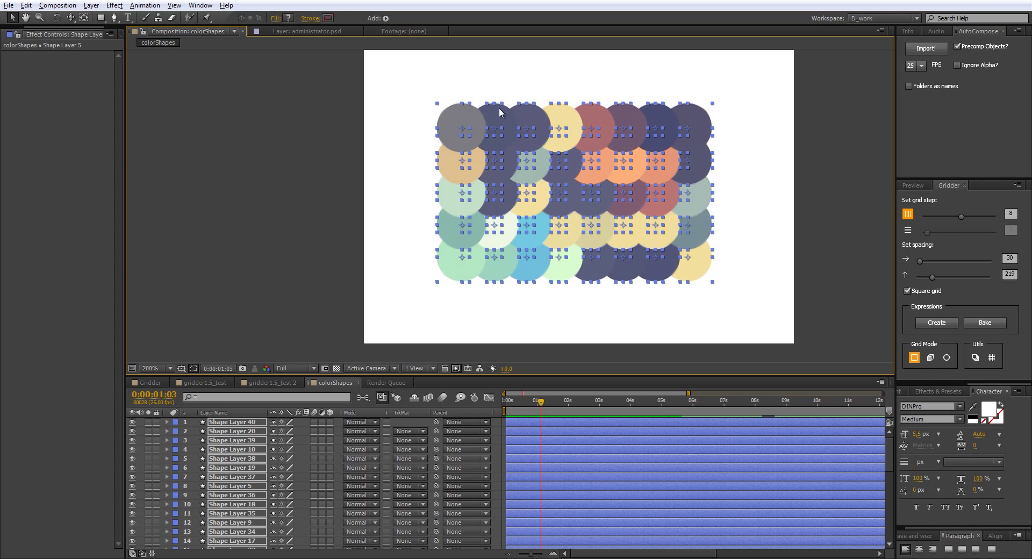
pyautogui.click(989, 359)
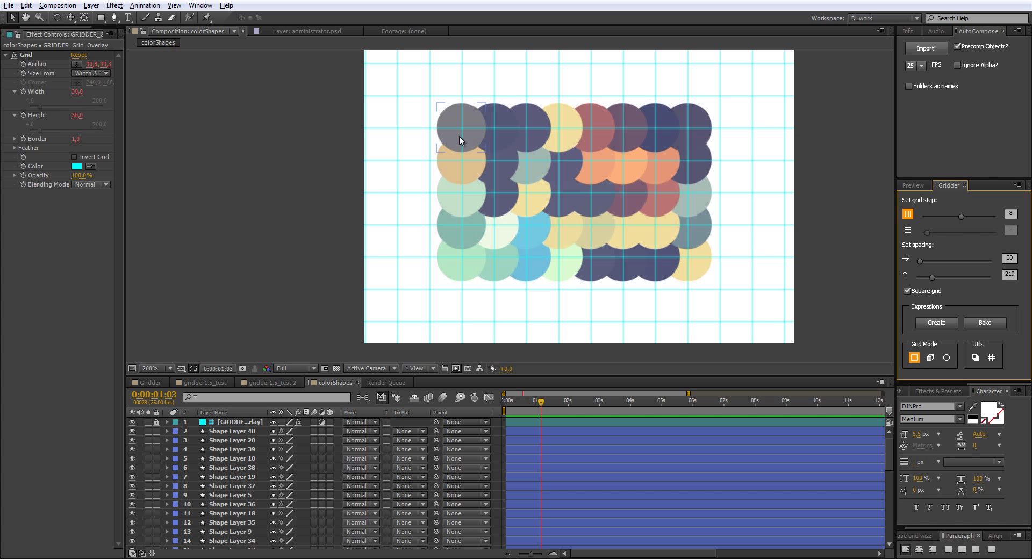
# Step: Select all circle layers, shift the group slightly, and set the square grid spacing to 24
pyautogui.click(262, 432)
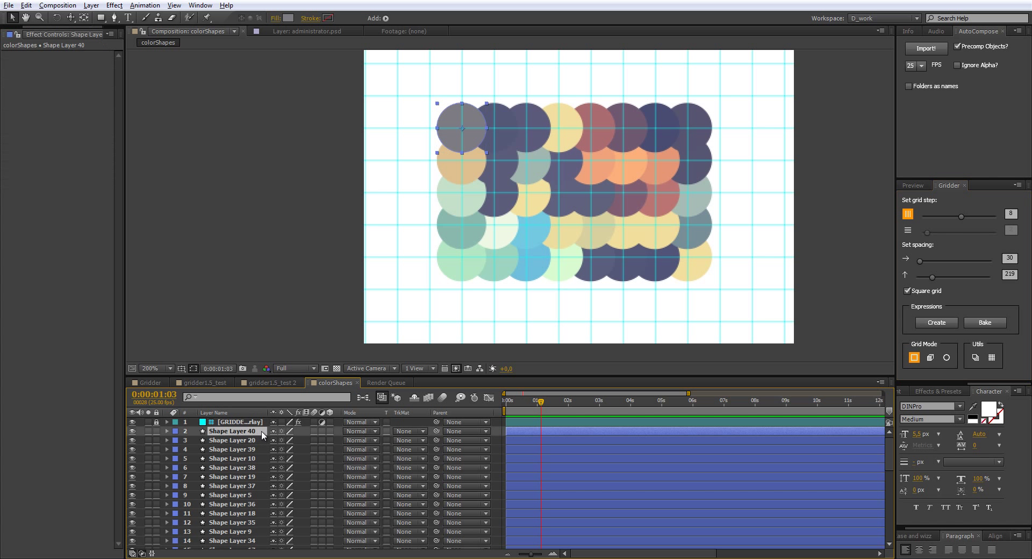
pyautogui.hotkey('ctrl', 'a')
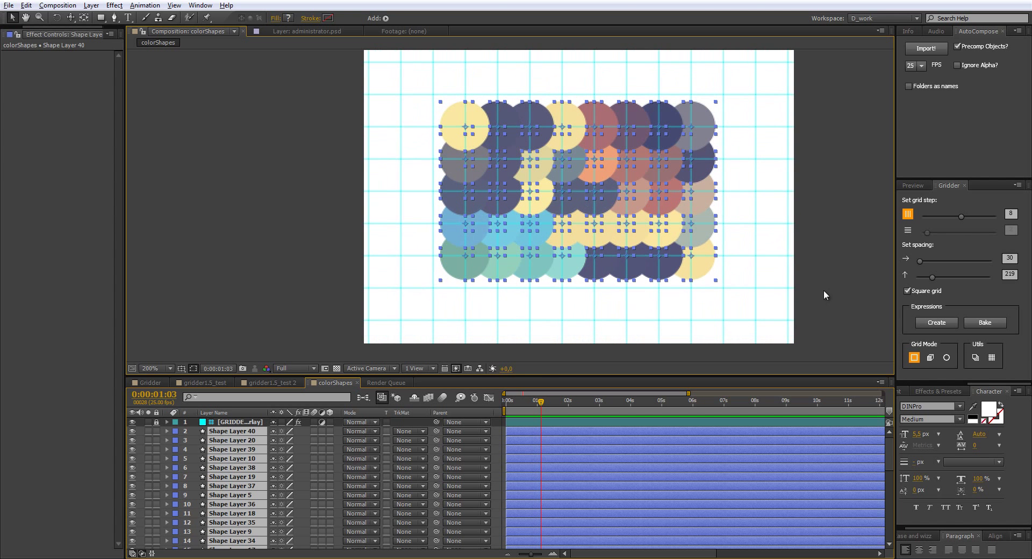
pyautogui.moveTo(921, 260)
pyautogui.mouseDown()
pyautogui.moveTo(933, 262)
pyautogui.moveTo(920, 262)
pyautogui.mouseUp()
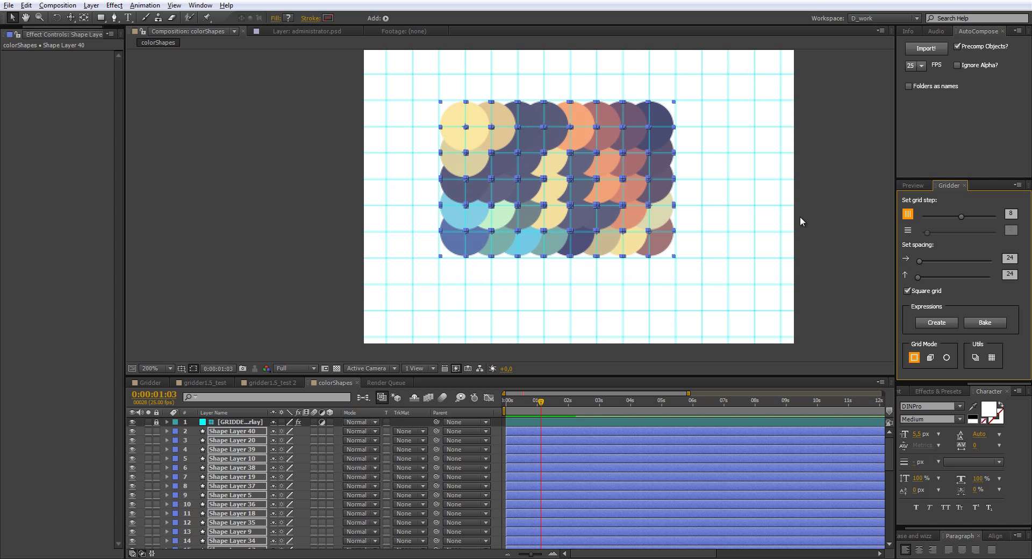
# Step: Create the Gridder expressions control layer and set its Spacing X slider to 23
pyautogui.click(935, 323)
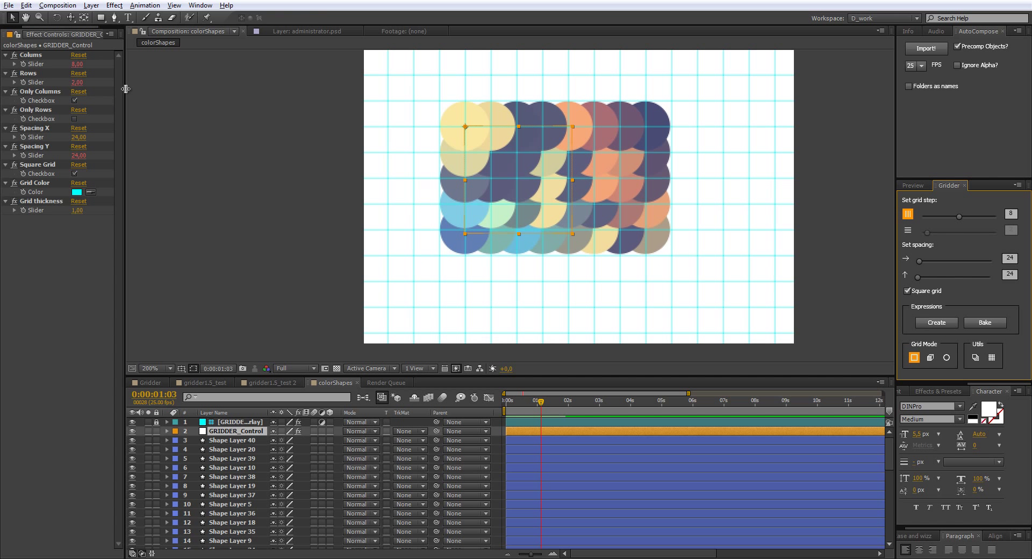
pyautogui.moveTo(79, 137)
pyautogui.mouseDown()
pyautogui.moveTo(90, 137)
pyautogui.moveTo(74, 139)
pyautogui.mouseUp()
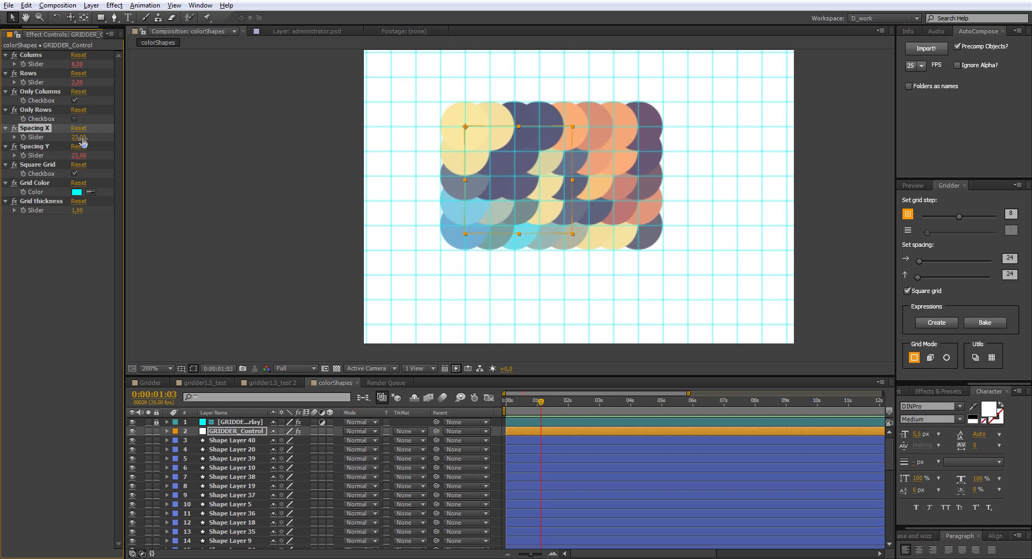
# Step: Set the control layer's Grid Color to red (FF0000)
pyautogui.click(77, 192)
pyautogui.click(657, 409)
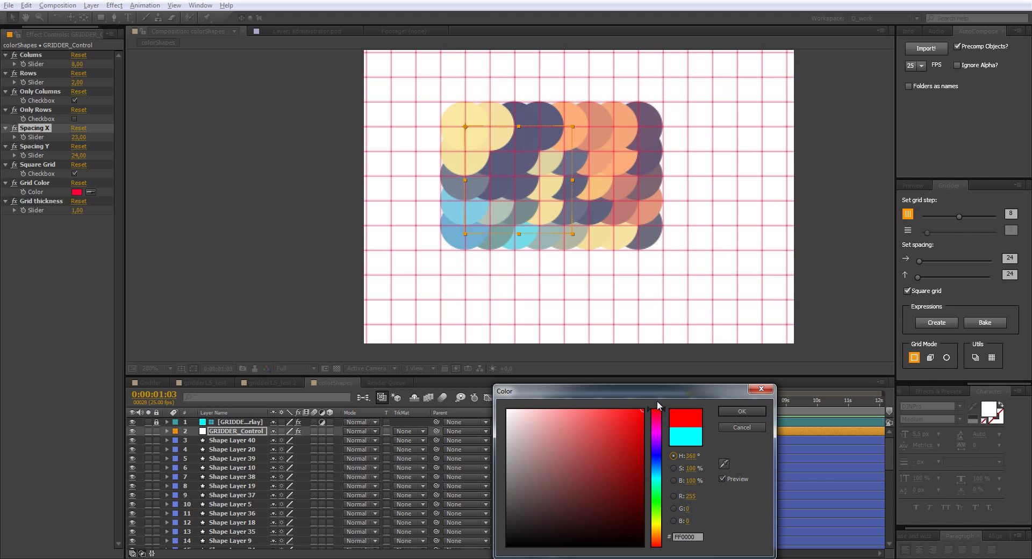
pyautogui.click(753, 411)
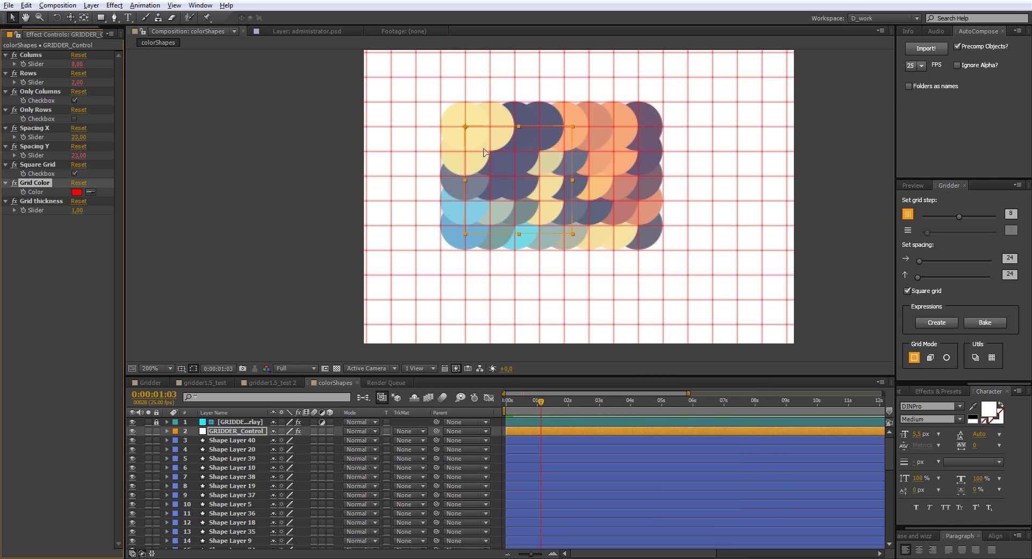
# Step: Try rotating the circle grid with the GRIDDER_Control layer's rotation, and undo the rotation
pyautogui.press('r')
pyautogui.moveTo(280, 440); pyautogui.dragTo(294, 446)
pyautogui.hotkey('ctrl', 'z')
pyautogui.hotkey('ctrl', 'z')
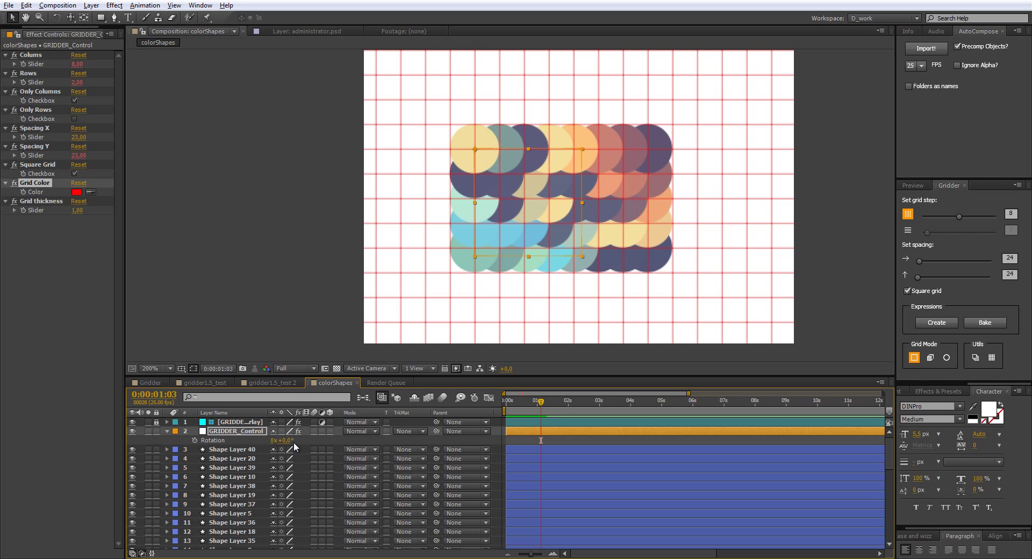
# Step: Try rotating the grid 25° through a new null parented above GRIDDER_Control, and remove the null
pyautogui.hotkey('ctrl', 'alt', 'shift', 'y')
pyautogui.moveTo(436, 440); pyautogui.dragTo(304, 428)
pyautogui.press('r')
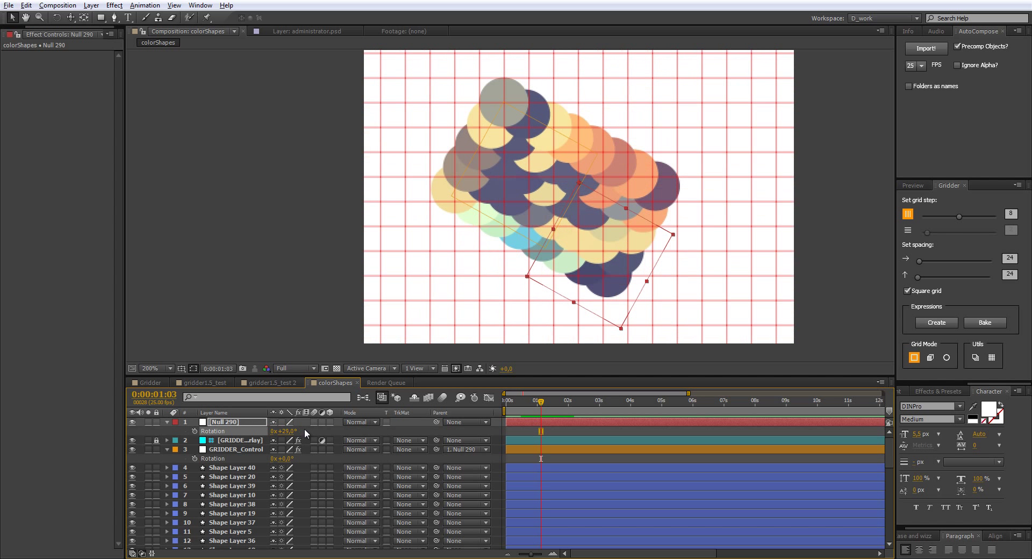
pyautogui.hotkey('ctrl', 'z')
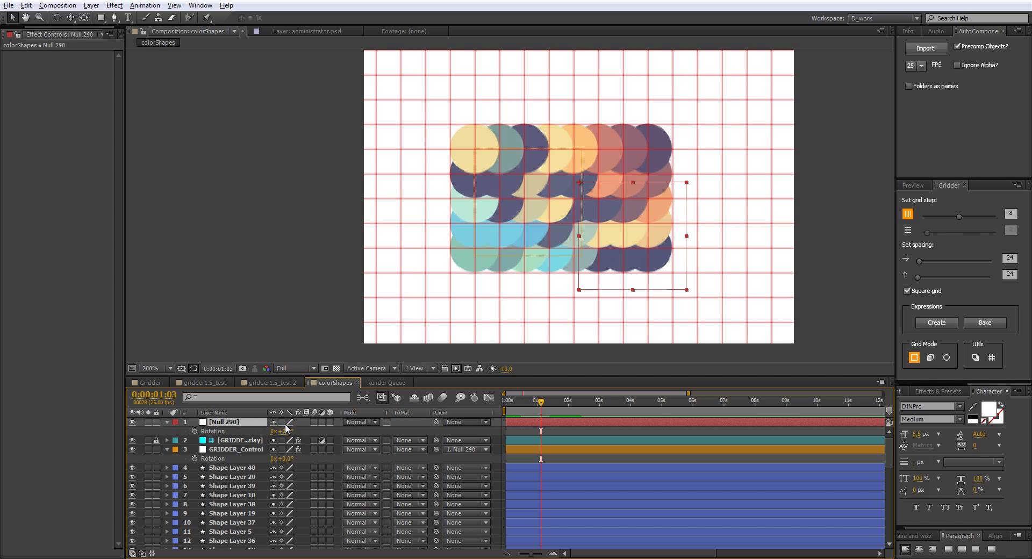
pyautogui.press('Delete')
# Step: Bake the Gridder expressions, and unlock and delete the grid overlay layer
pyautogui.click(975, 324)
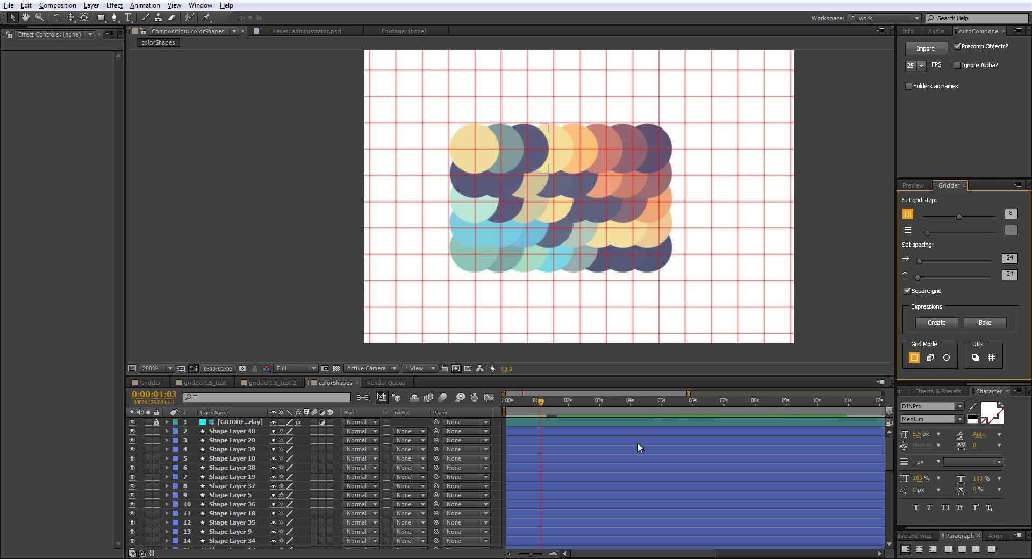
pyautogui.click(156, 422)
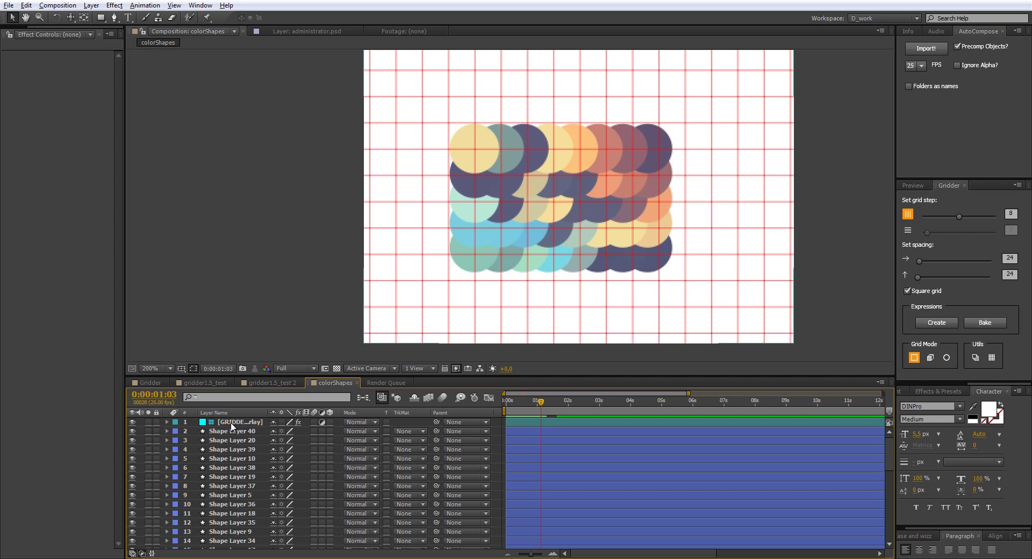
pyautogui.click(232, 422)
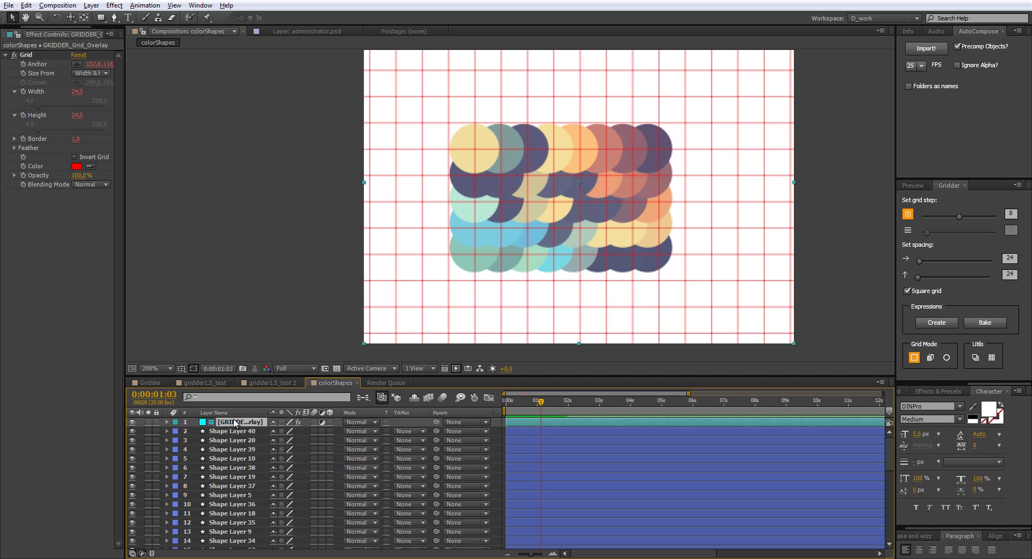
pyautogui.press('Delete')
# Step: Delete all duplicate circle layers except Shape Layer 1, and move that circle toward the composition's upper-left area
pyautogui.click(232, 422)
pyautogui.scroll(-9, 245, 495)
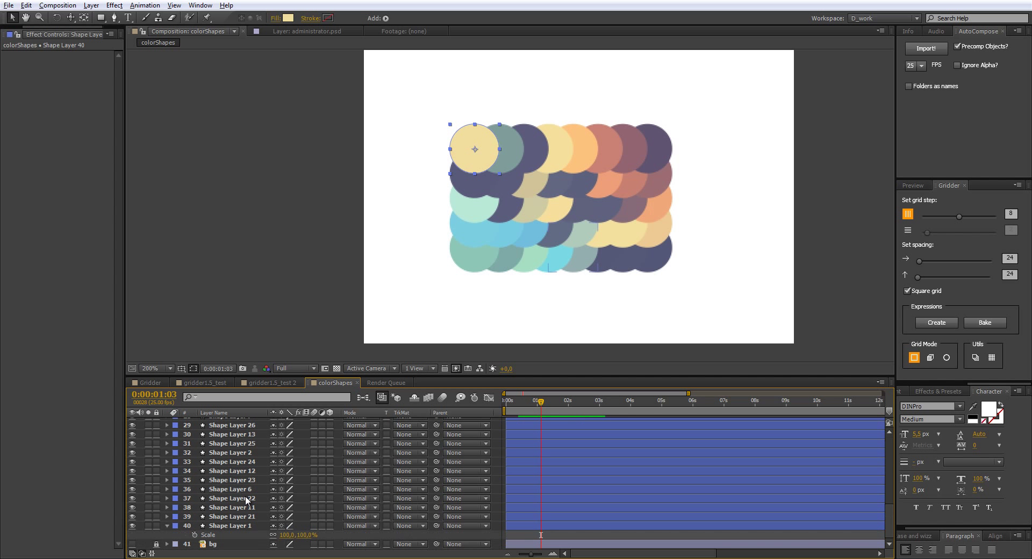
pyautogui.keyDown('shift'); pyautogui.click(237, 515); pyautogui.keyUp('shift')
pyautogui.press('Delete')
pyautogui.moveTo(619, 264); pyautogui.dragTo(405, 158)
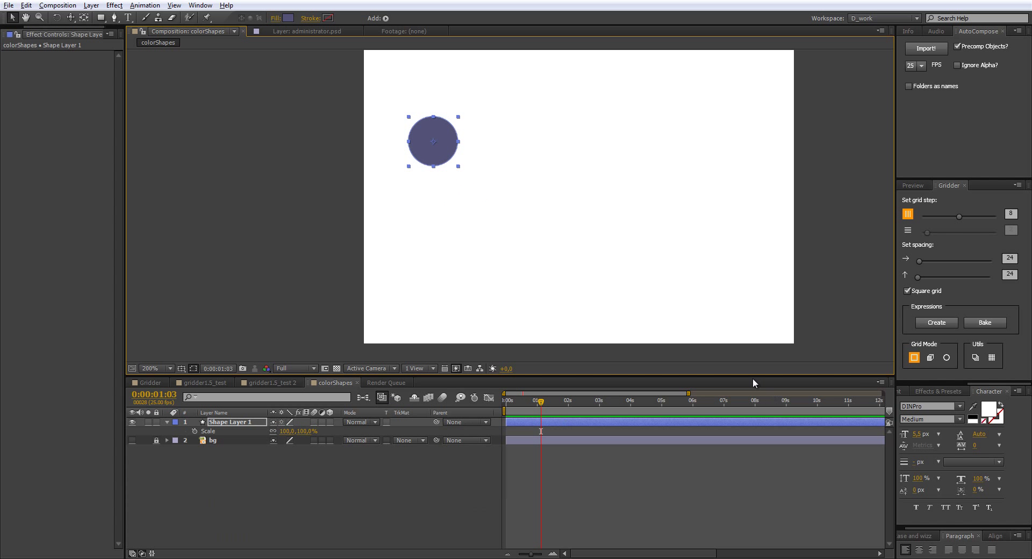
# Step: Replicate the circle with the Gridder duplication utility, try 9 columns by 3 rows, and arrange all copies by 9 columns
pyautogui.click(976, 359)
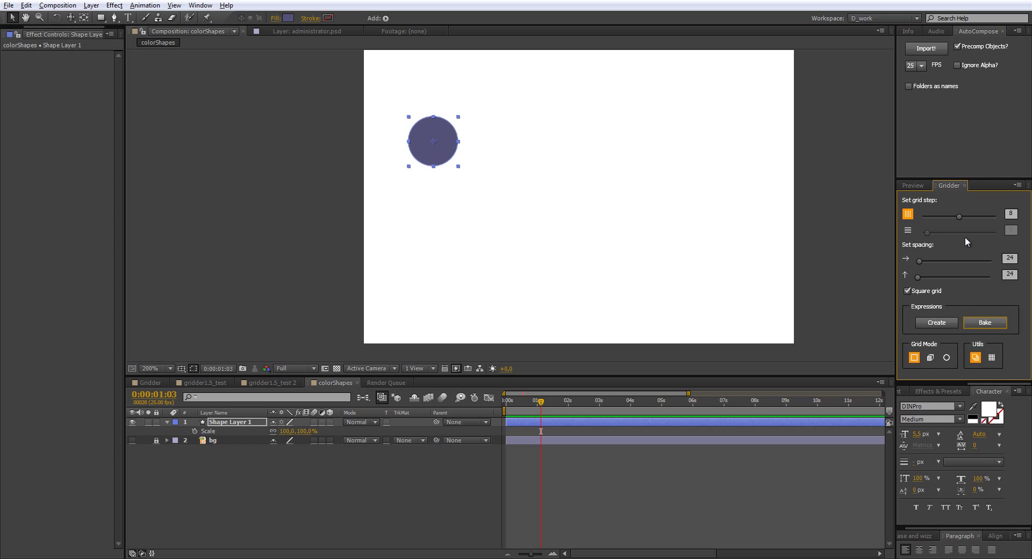
pyautogui.moveTo(927, 232); pyautogui.dragTo(932, 233)
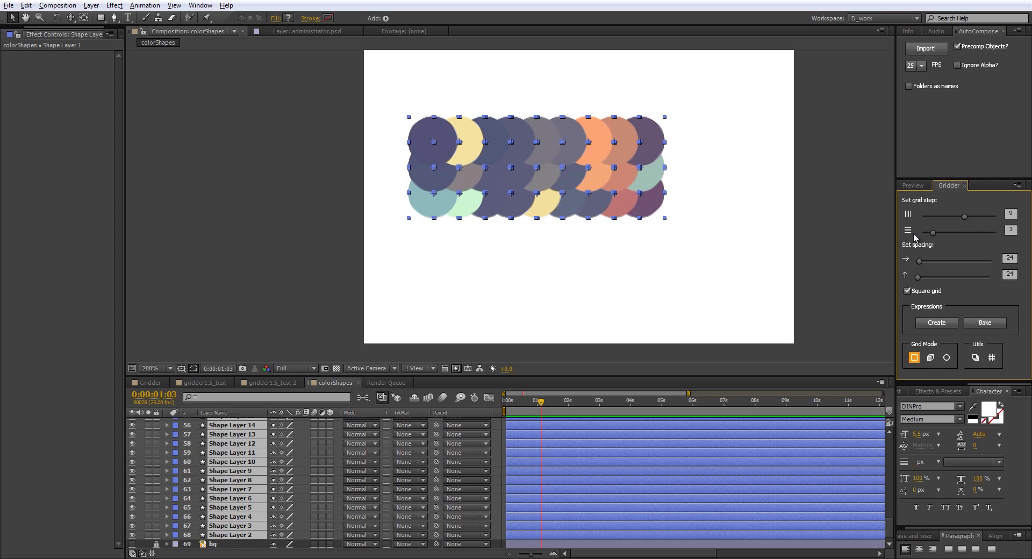
pyautogui.click(908, 214)
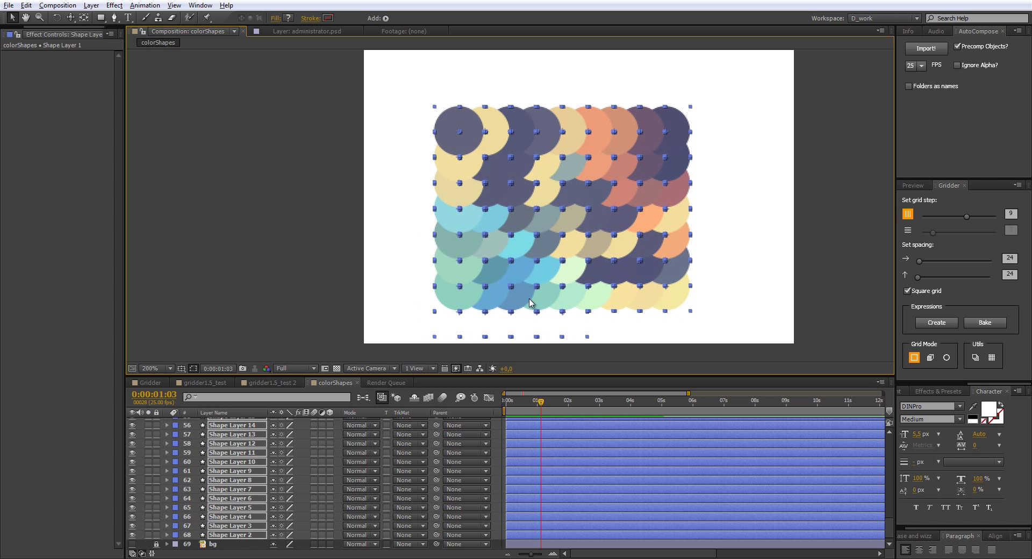
# Step: In the gridder1.5_test 2 composition, delete the Camera 1 layer and keep the add.psd layers selected
pyautogui.click(269, 382)
pyautogui.moveTo(779, 232); pyautogui.dragTo(614, 168)
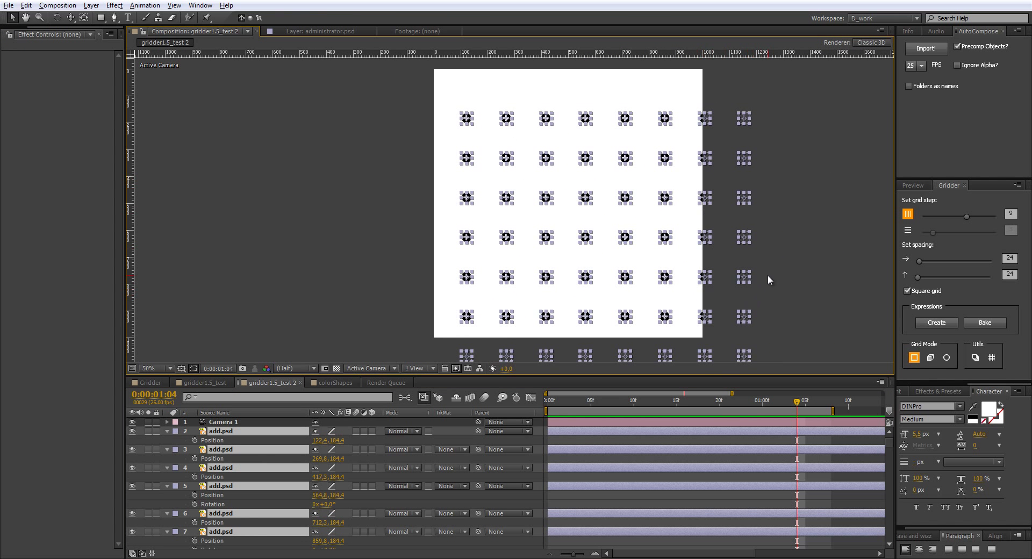
pyautogui.click(618, 422)
pyautogui.press('Delete')
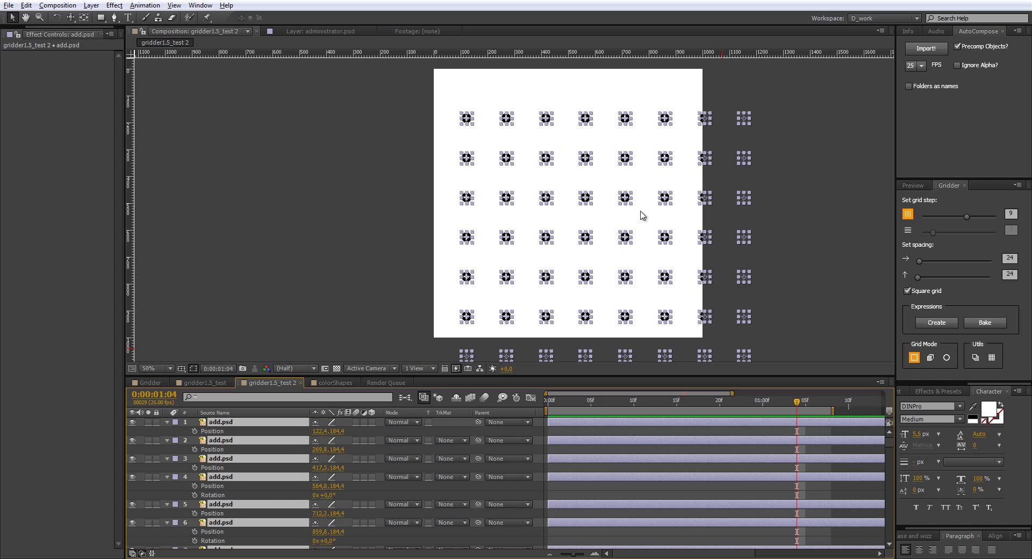
# Step: Switch Gridder to 3D grid mode, arrange the add.psd layers by 3 columns and 3 rows, and keep them all selected
pyautogui.click(931, 358)
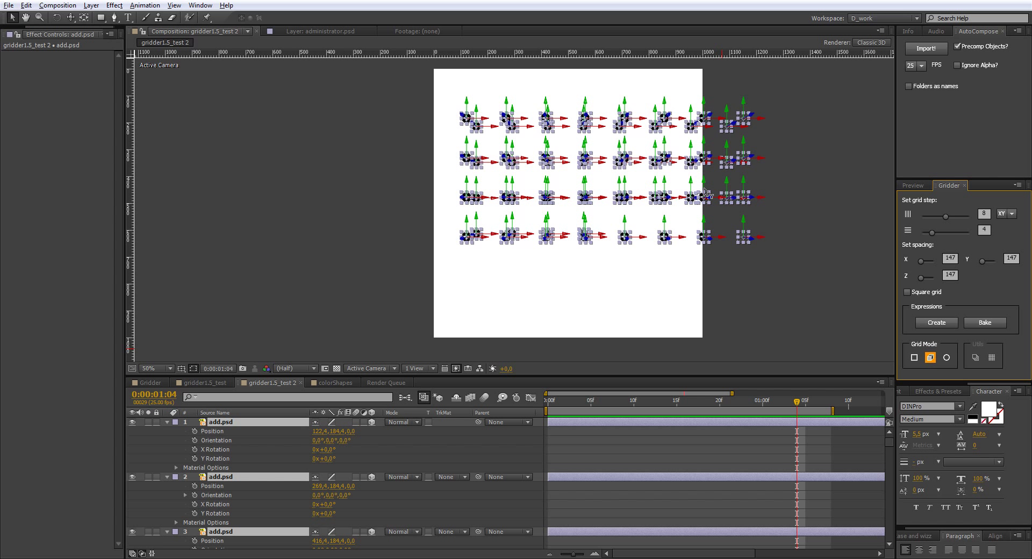
pyautogui.write('3')
pyautogui.press('Tab')
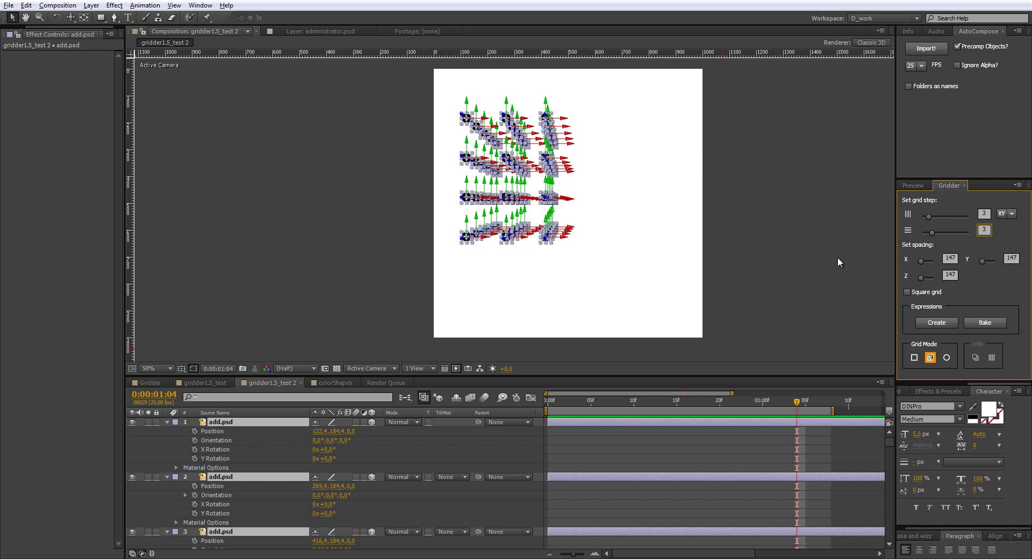
pyautogui.click(818, 210)
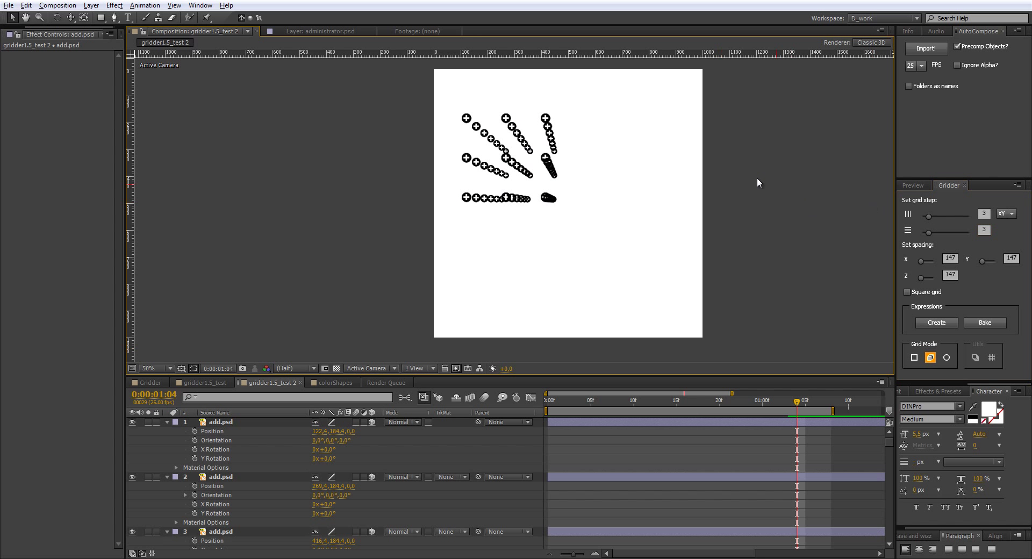
pyautogui.hotkey('ctrl', 'a')
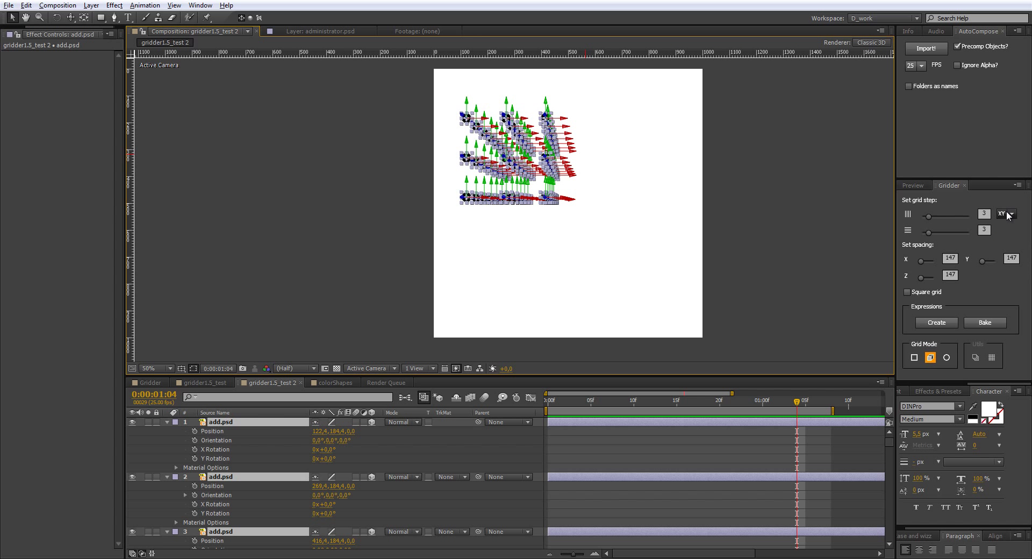
# Step: Enable Square grid and set the X, Y and Z spacing of the 3D grid to 362
pyautogui.click(1024, 259)
pyautogui.click(919, 291)
pyautogui.click(924, 278)
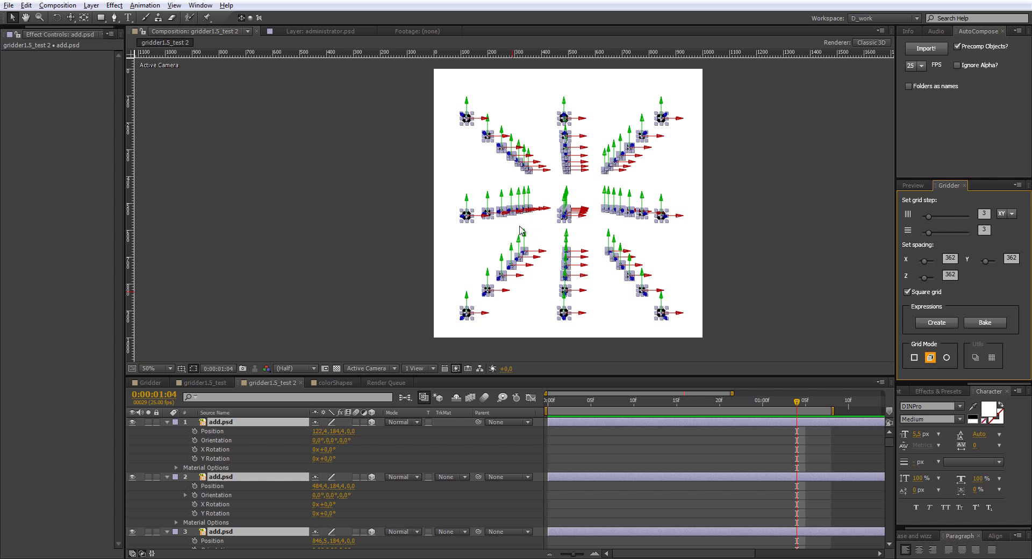
# Step: Add a camera to the composition and orbit it to an angled view of the 3D grid
pyautogui.click(606, 445)
pyautogui.hotkey('ctrl', 'alt', 'shift', 'c')
pyautogui.click(613, 392)
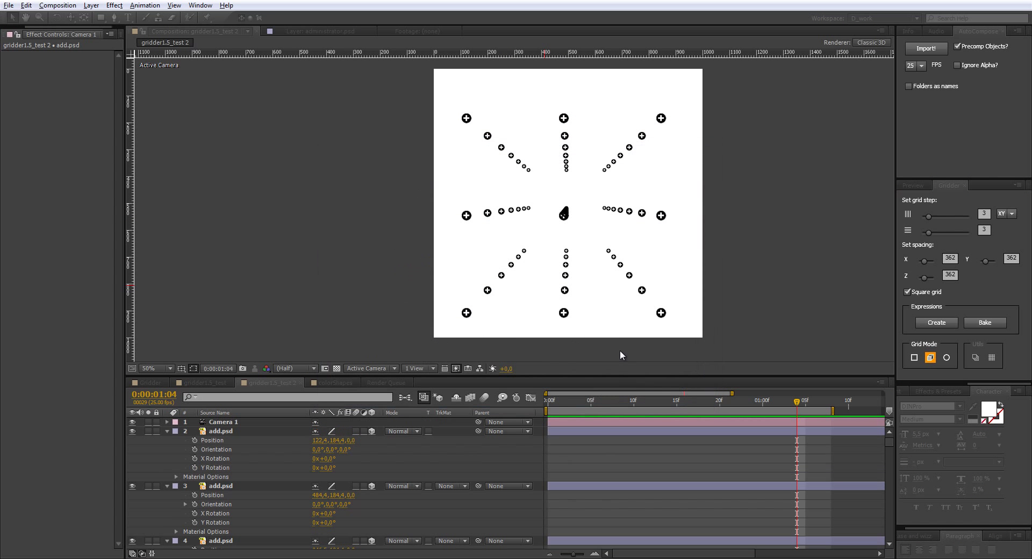
pyautogui.press('c')
pyautogui.moveTo(608, 196); pyautogui.dragTo(595, 207)
# Step: Select all add.psd layers, try arranging them on the XZ plane, and set the grid plane to YZ
pyautogui.hotkey('ctrl', 'a')
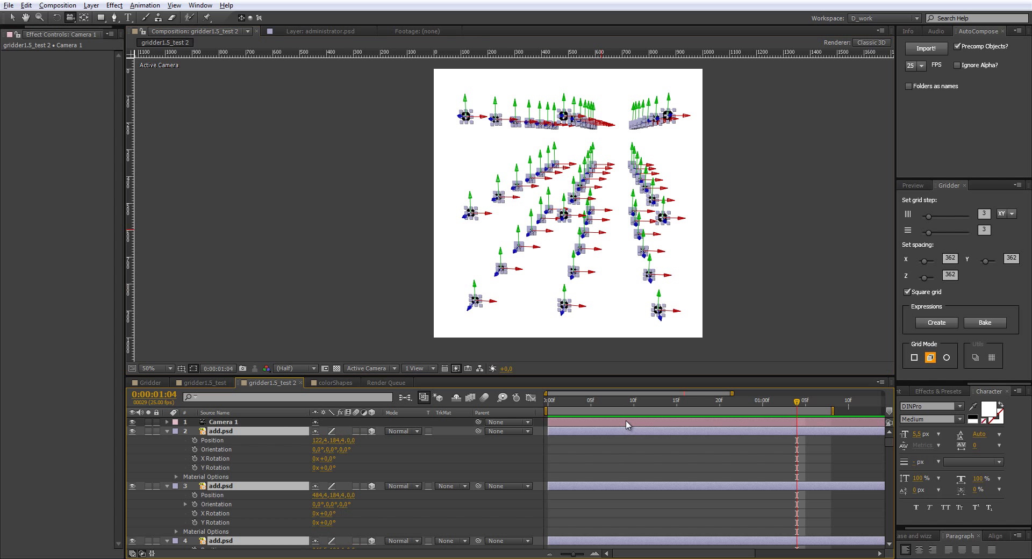
pyautogui.click(1010, 215)
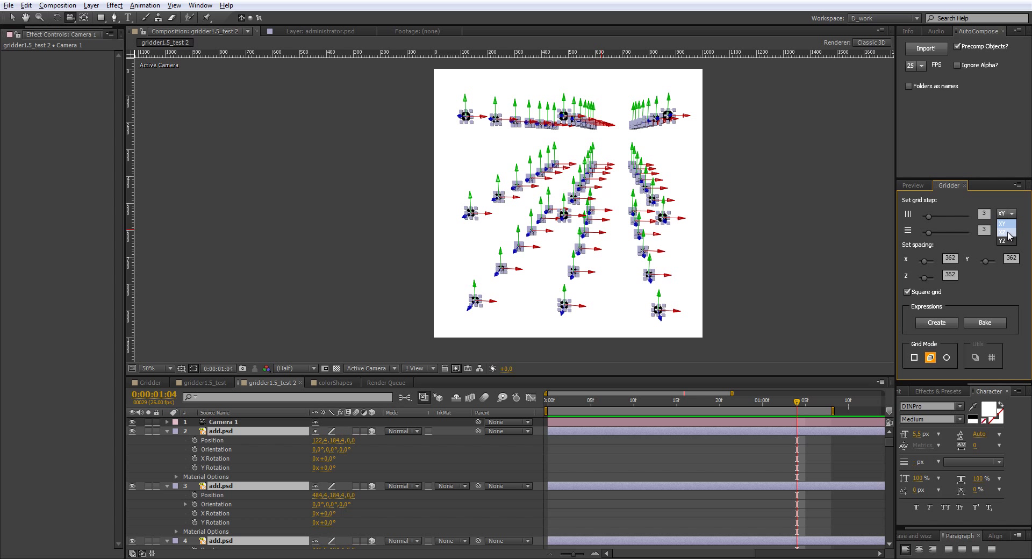
pyautogui.click(1009, 232)
pyautogui.moveTo(593, 205); pyautogui.dragTo(693, 198)
pyautogui.click(1006, 213)
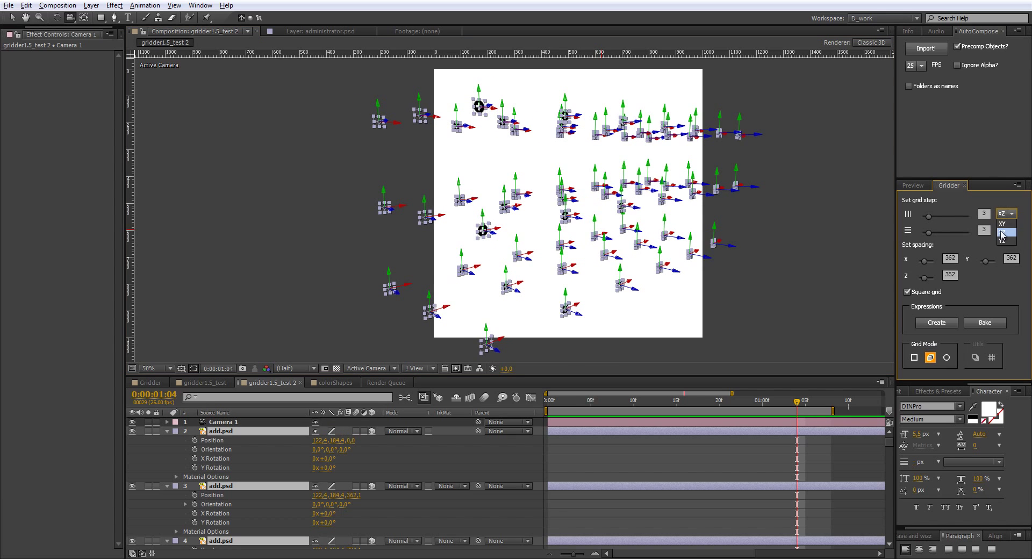
pyautogui.click(1003, 241)
pyautogui.moveTo(543, 231); pyautogui.dragTo(596, 227)
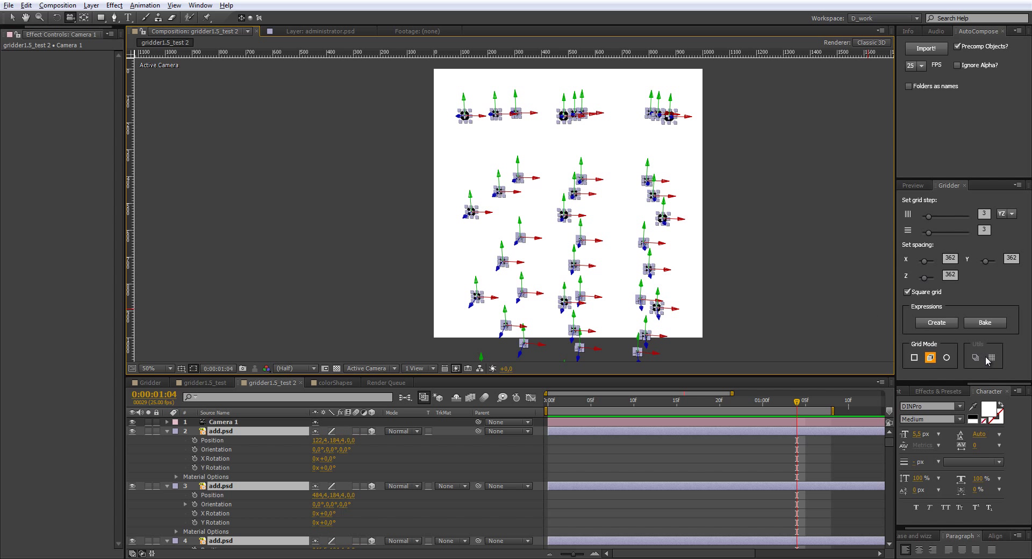
# Step: Create the Gridder expressions for the 3D grid and rotate the control null 22° on Y and 15° on Z
pyautogui.click(947, 324)
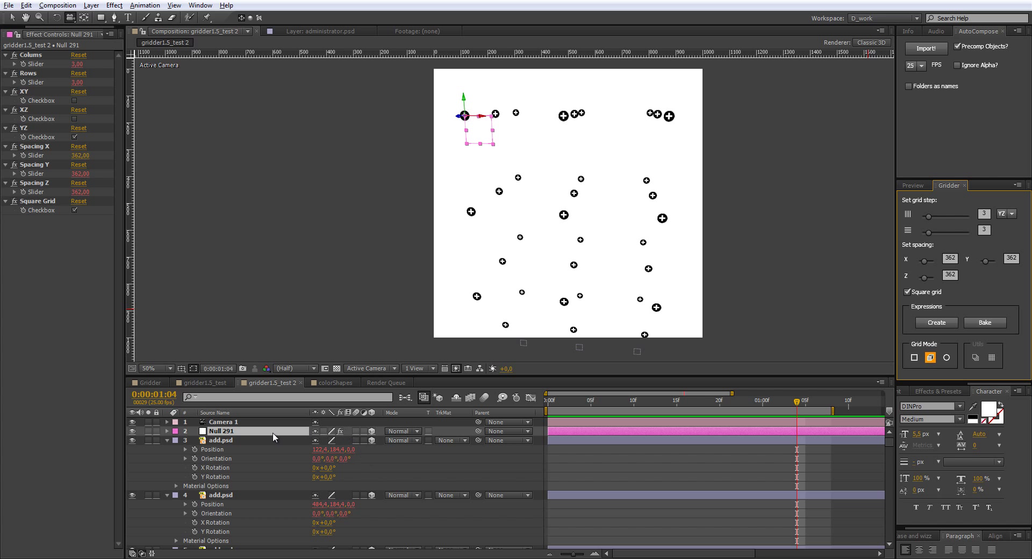
pyautogui.press('r')
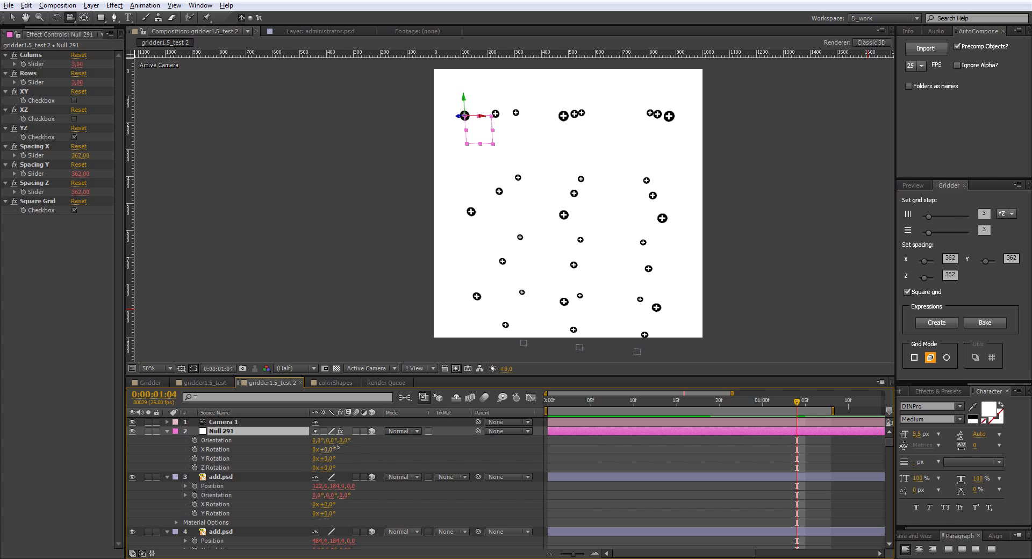
pyautogui.moveTo(332, 458); pyautogui.dragTo(349, 474)
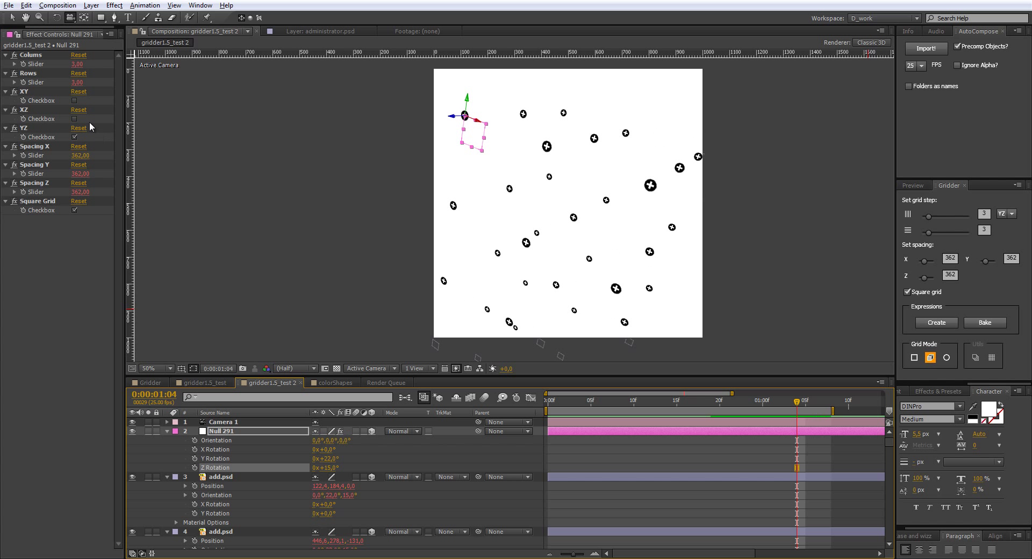
# Step: In the control null's effects, switch off the YZ plane option and try the XZ and XY options
pyautogui.click(74, 137)
pyautogui.click(75, 119)
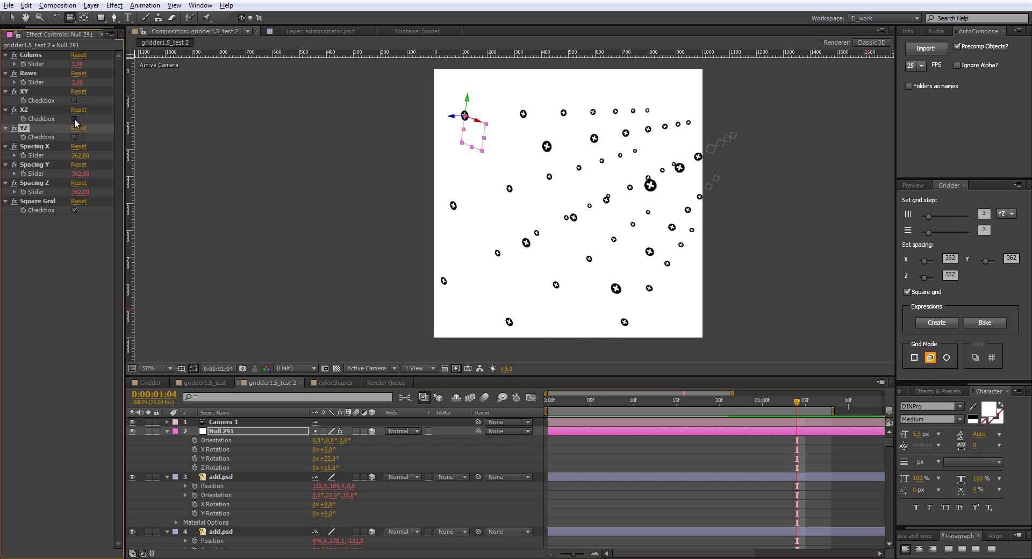
pyautogui.click(75, 100)
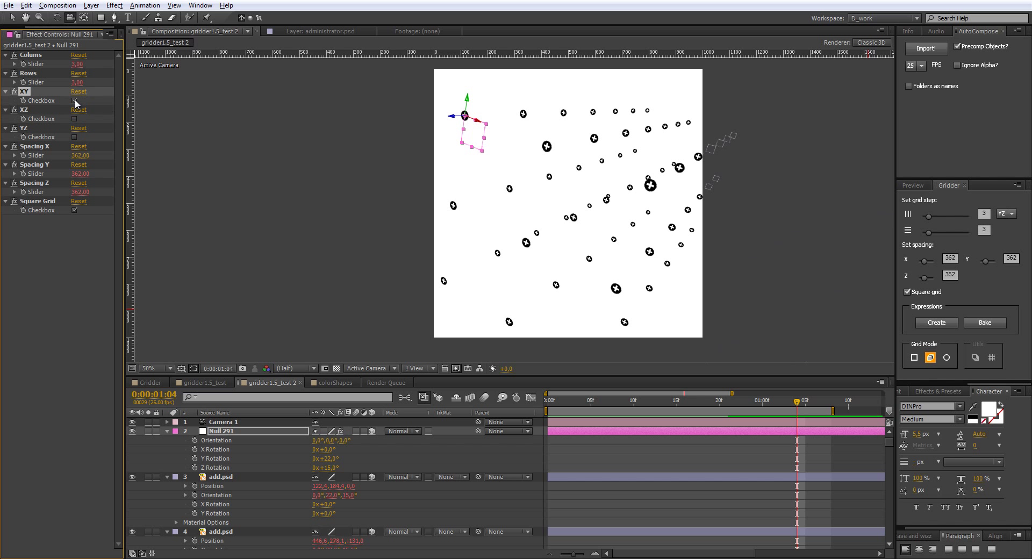
# Step: Set the control null's column count to 4 and open its Rows value for editing
pyautogui.click(78, 64)
pyautogui.write('4')
pyautogui.press('Return')
pyautogui.moveTo(77, 82); pyautogui.dragTo(82, 82)
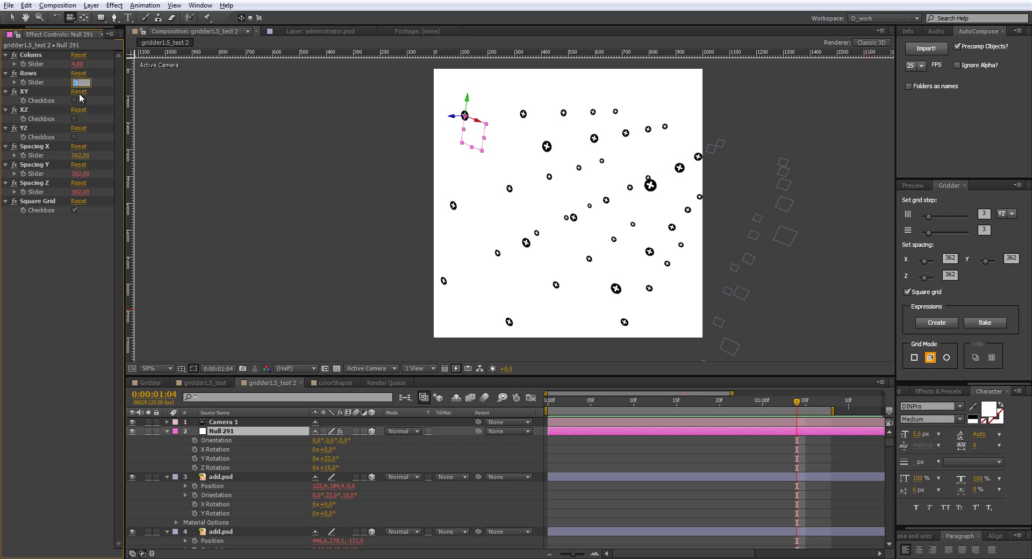
# Step: Bake the 3D grid's expressions and delete the Camera 1 layer
pyautogui.click(984, 324)
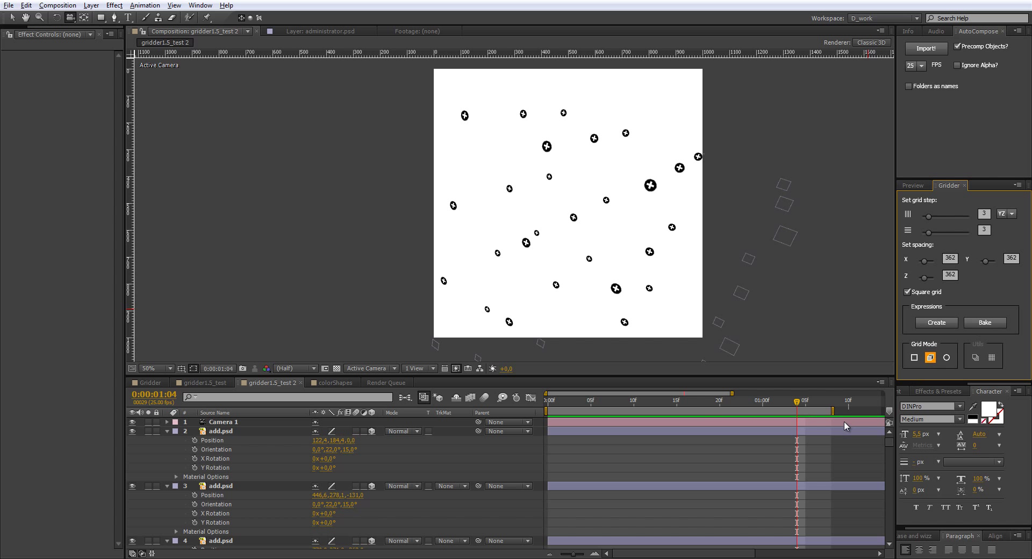
pyautogui.click(747, 422)
pyautogui.press('Delete')
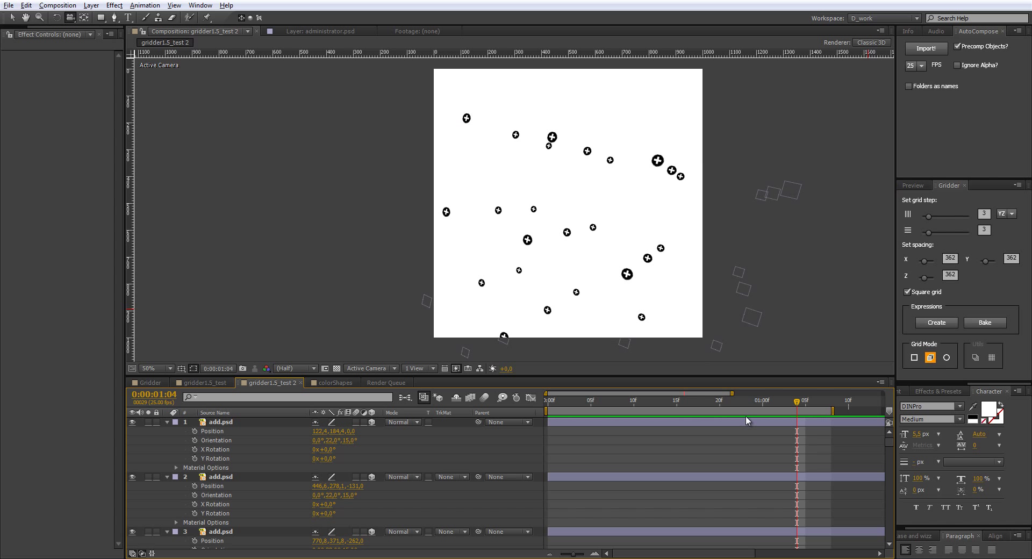
# Step: Select all add.psd layers, arrange them in Gridder's Circular mode, and set Spiral to 0
pyautogui.click(740, 421)
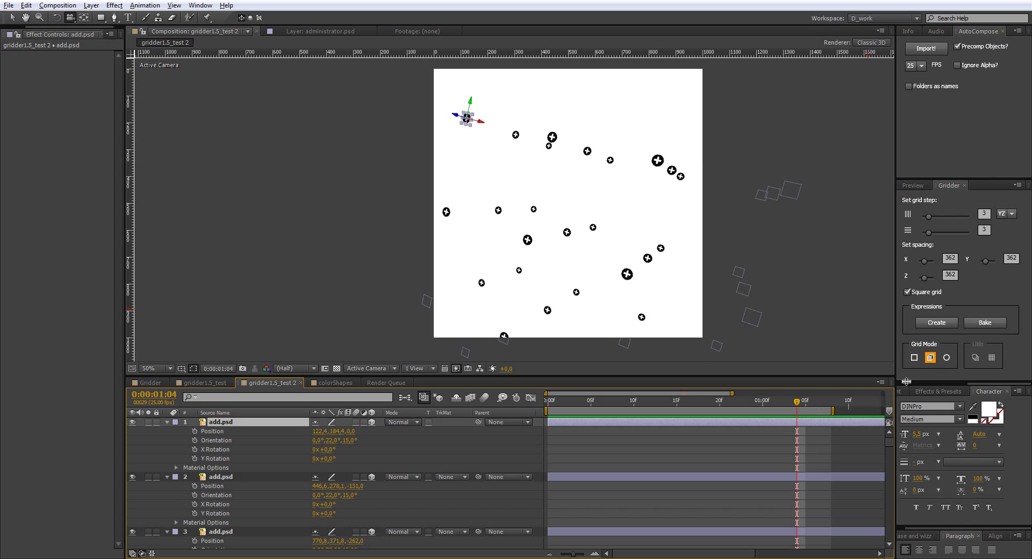
pyautogui.hotkey('ctrl', 'a')
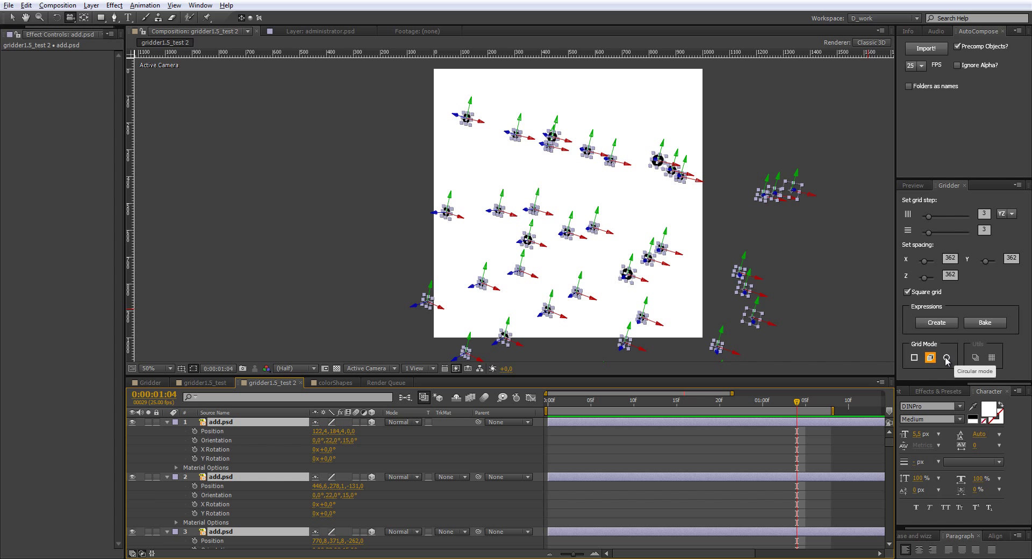
pyautogui.click(946, 358)
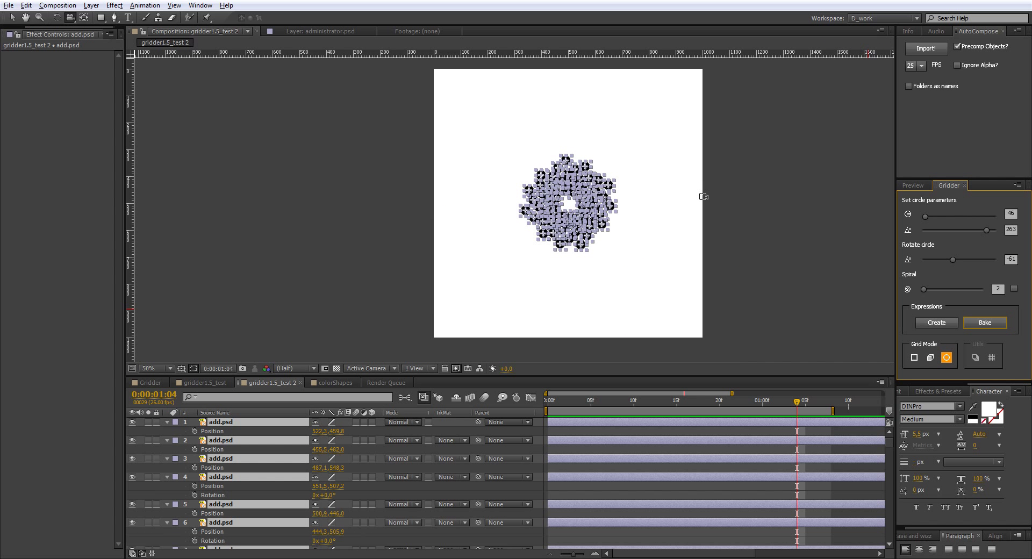
pyautogui.moveTo(923, 289); pyautogui.dragTo(920, 289)
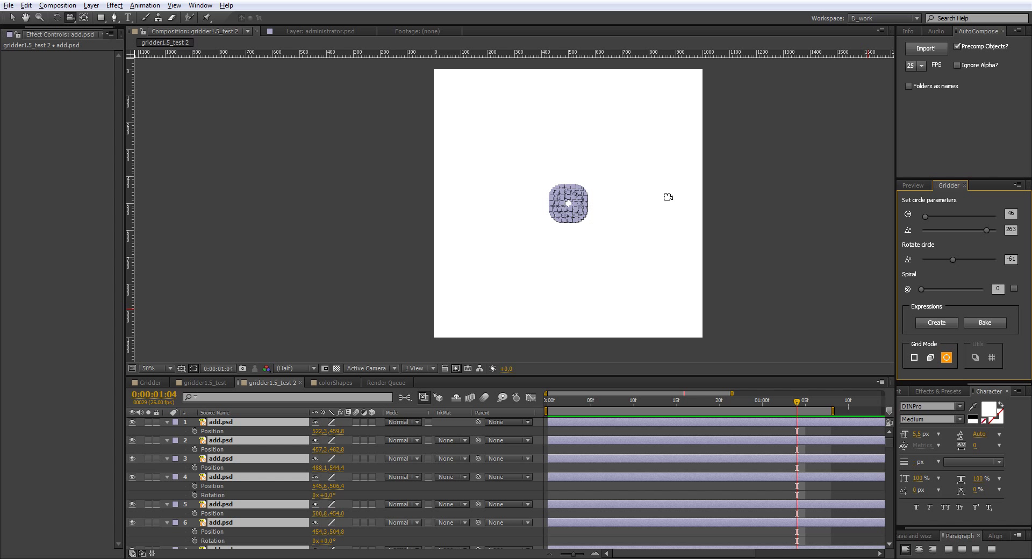
pyautogui.press('v')
pyautogui.press('.')
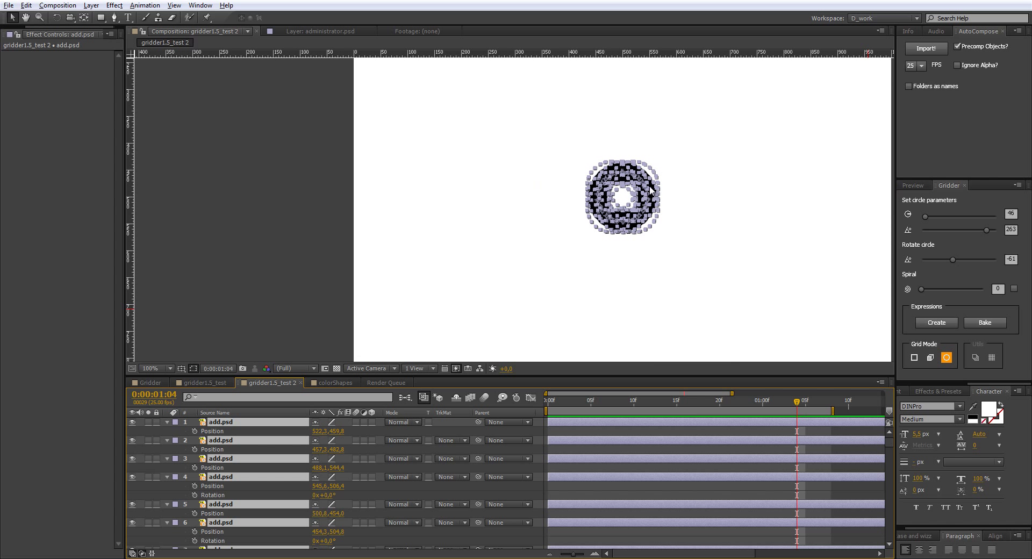
# Step: Set the circle's radius to 311 and its angle to 30
pyautogui.moveTo(924, 217); pyautogui.dragTo(947, 226)
pyautogui.click(1007, 230)
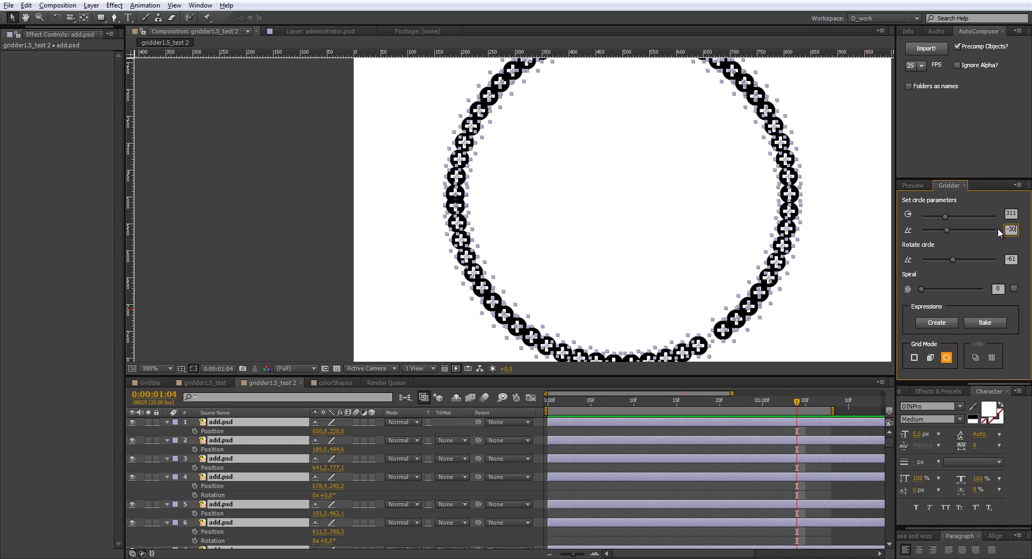
pyautogui.write('-30')
pyautogui.press('Return')
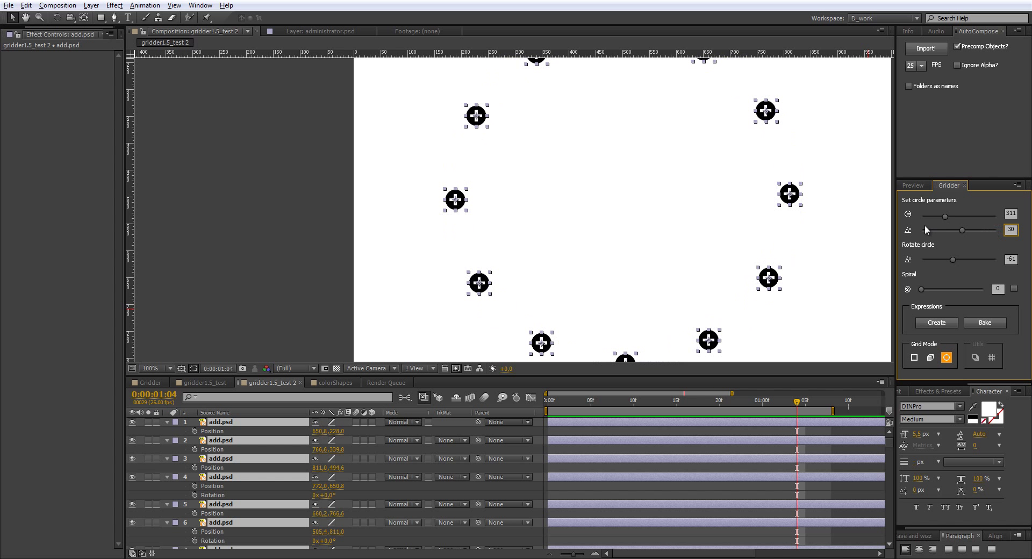
# Step: Reselect all the circle's layers and try an angle of -103 with a Spiral value of 5
pyautogui.press(',')
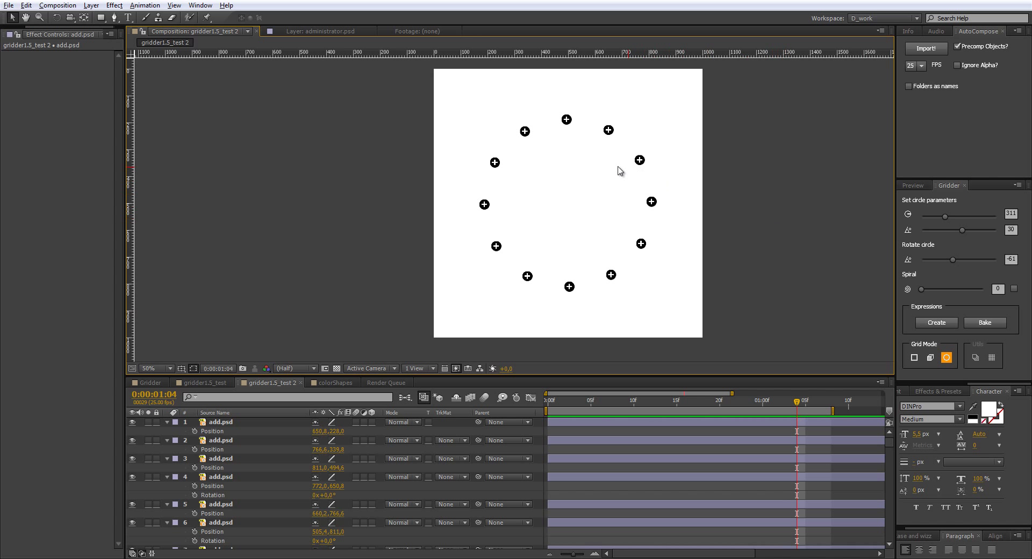
pyautogui.moveTo(418, 95); pyautogui.dragTo(725, 331)
pyautogui.moveTo(962, 230); pyautogui.dragTo(948, 232)
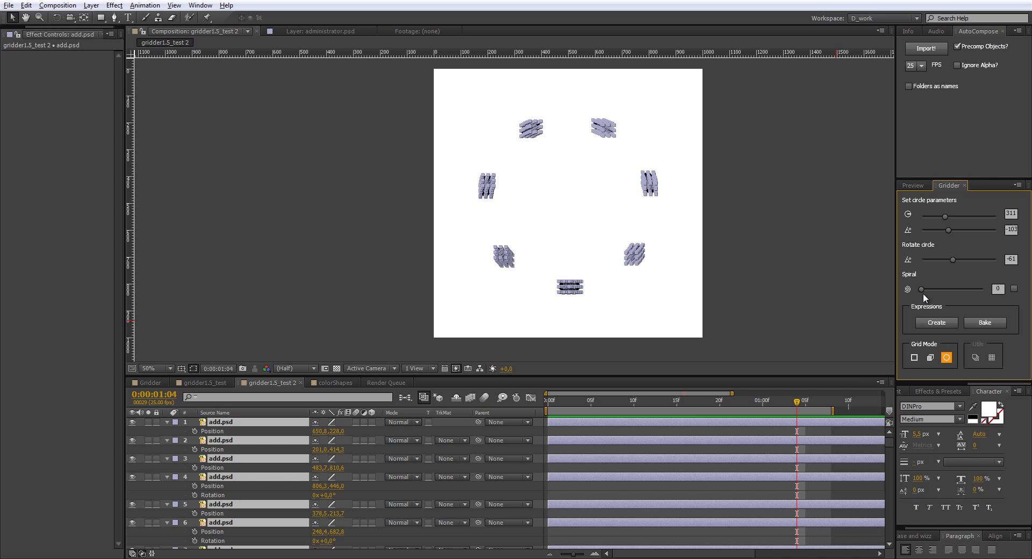
pyautogui.moveTo(921, 289); pyautogui.dragTo(927, 289)
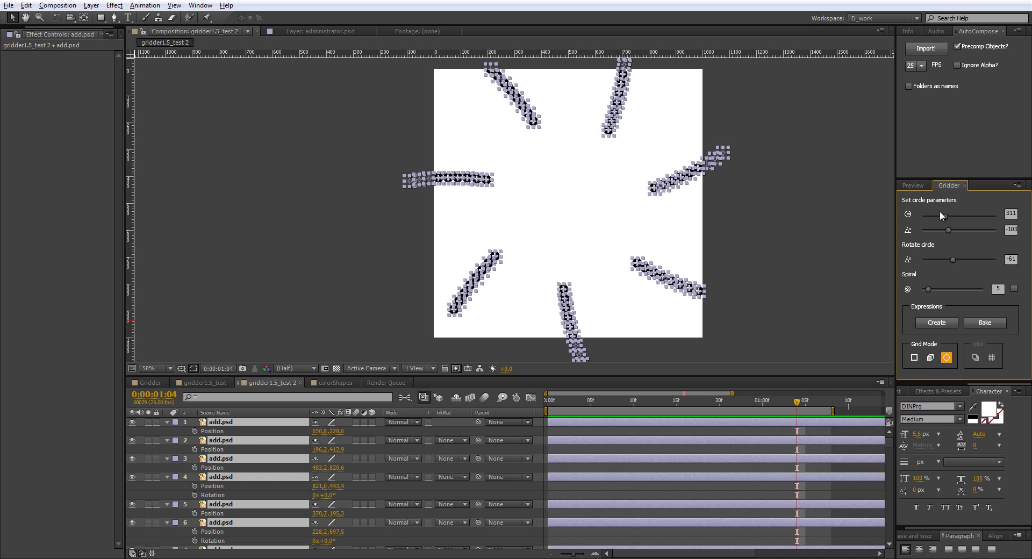
# Step: Set the circle's radius to 0 and Spiral to 10, try an angle of 20, and set the angle to 170
pyautogui.moveTo(940, 217); pyautogui.dragTo(918, 220)
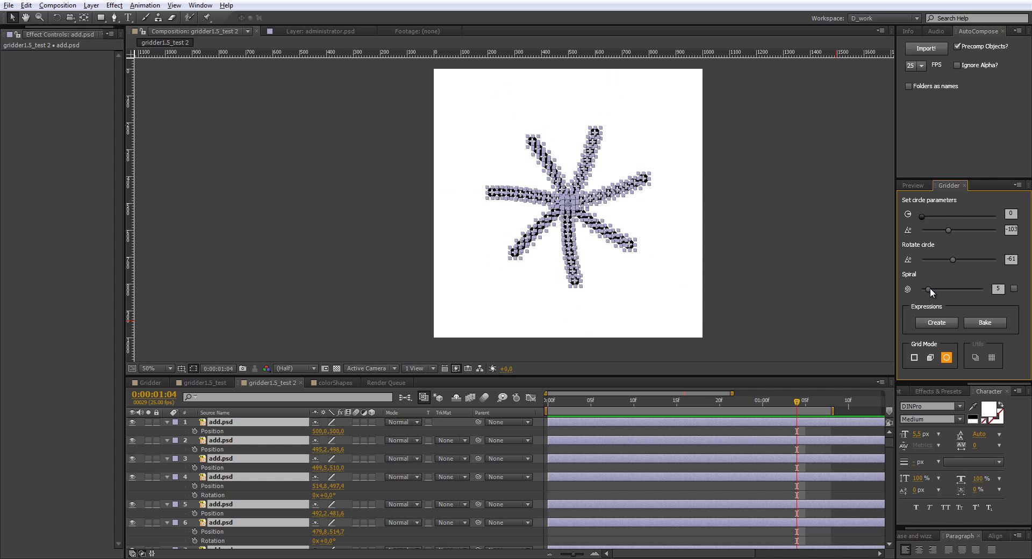
pyautogui.moveTo(930, 288); pyautogui.dragTo(935, 288)
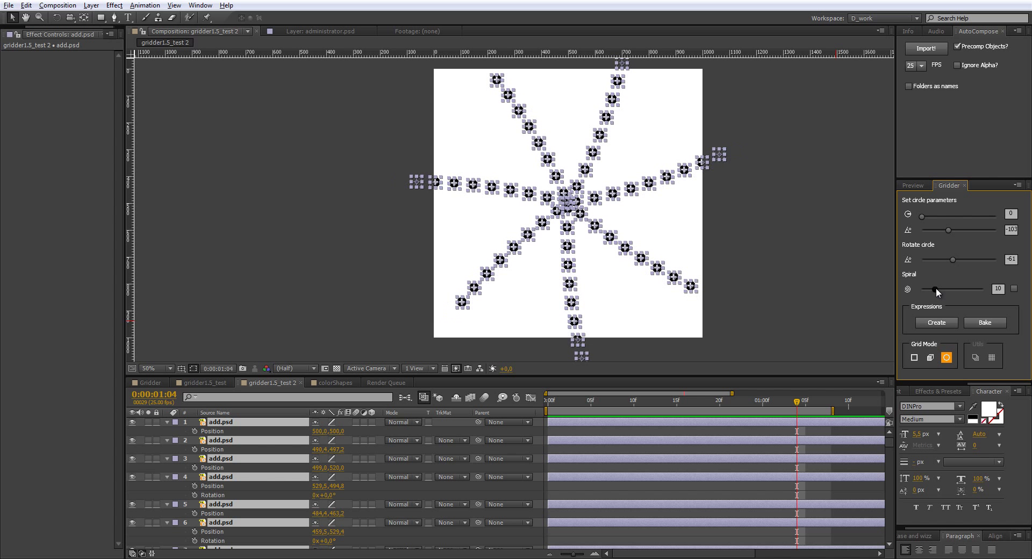
pyautogui.moveTo(942, 230); pyautogui.dragTo(962, 234)
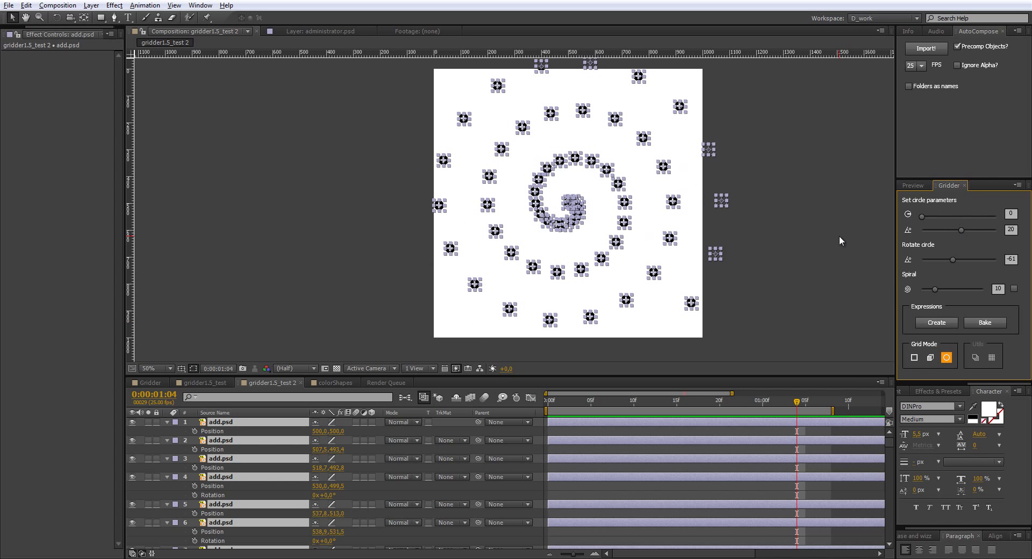
pyautogui.hotkey('ctrl', 'a')
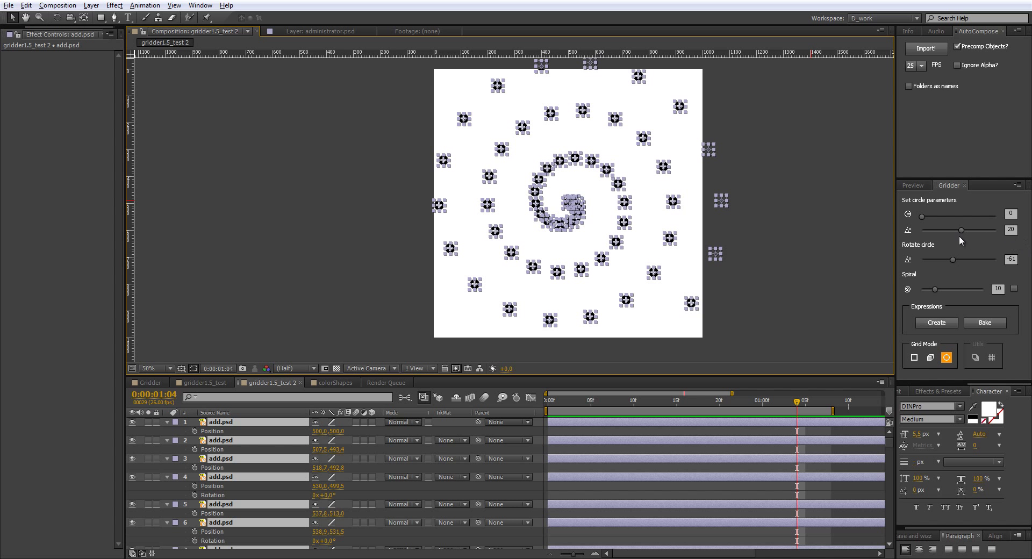
pyautogui.moveTo(962, 229); pyautogui.dragTo(977, 231)
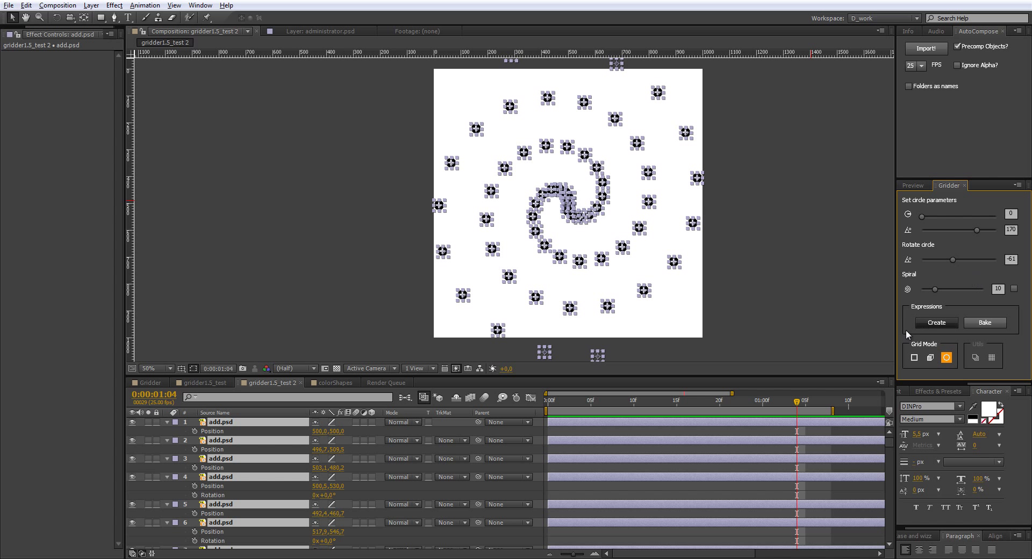
# Step: Add Position keyframes to all add.psd layers at 0:00:01:04
pyautogui.click(795, 399)
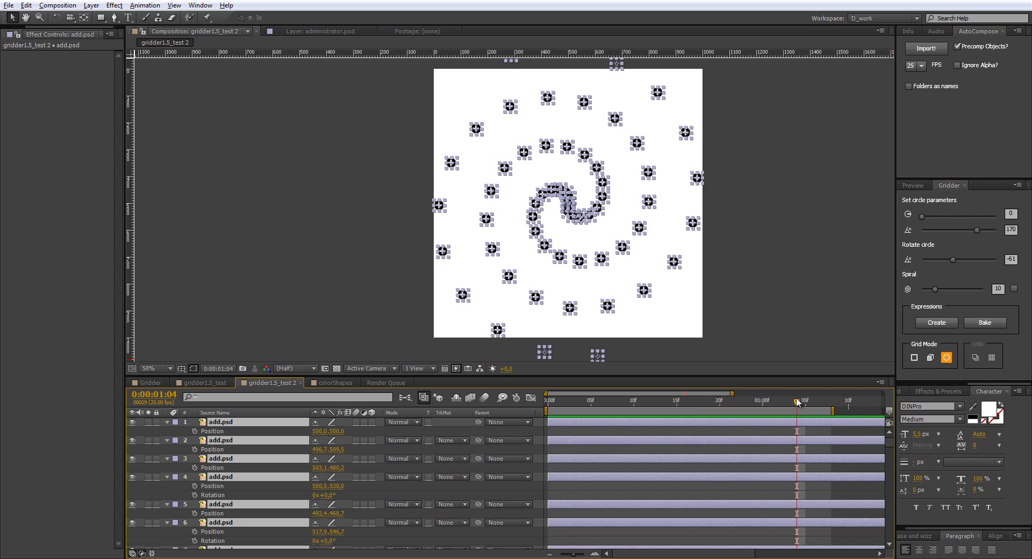
pyautogui.hotkey('alt', 'shift', 'p')
# Step: At 0:00:00:13, rearrange the layers with a circle radius of 219, angle -92, rotation -134 and Spiral 35, and preview the motion
pyautogui.moveTo(793, 402); pyautogui.dragTo(660, 402)
pyautogui.moveTo(921, 217); pyautogui.dragTo(949, 231)
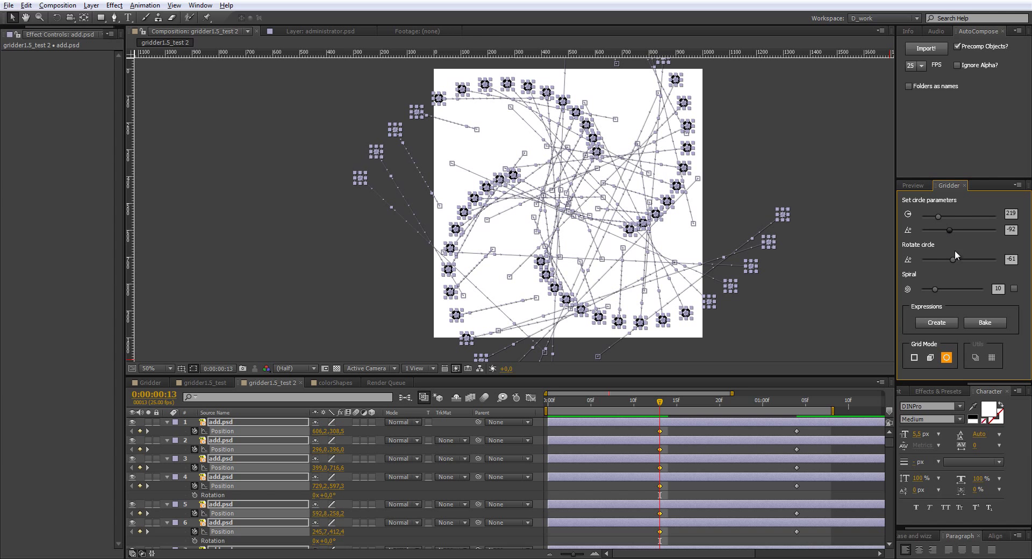
pyautogui.moveTo(962, 259); pyautogui.dragTo(966, 290)
pyautogui.press('space')
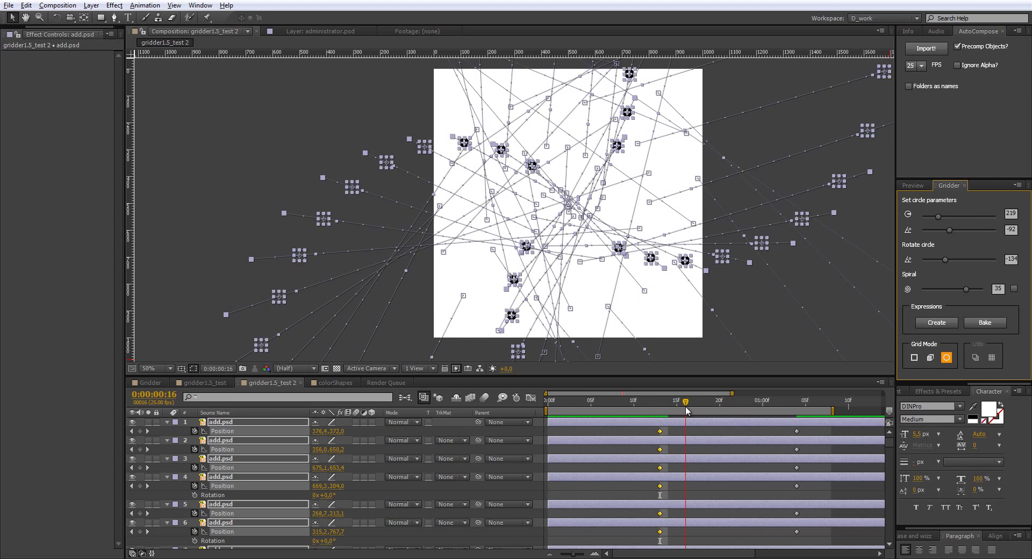
# Step: At 0:00:00:00, arrange the layers in the 2D grid mode with a spacing of 104
pyautogui.moveTo(787, 430); pyautogui.dragTo(543, 401)
pyautogui.click(914, 358)
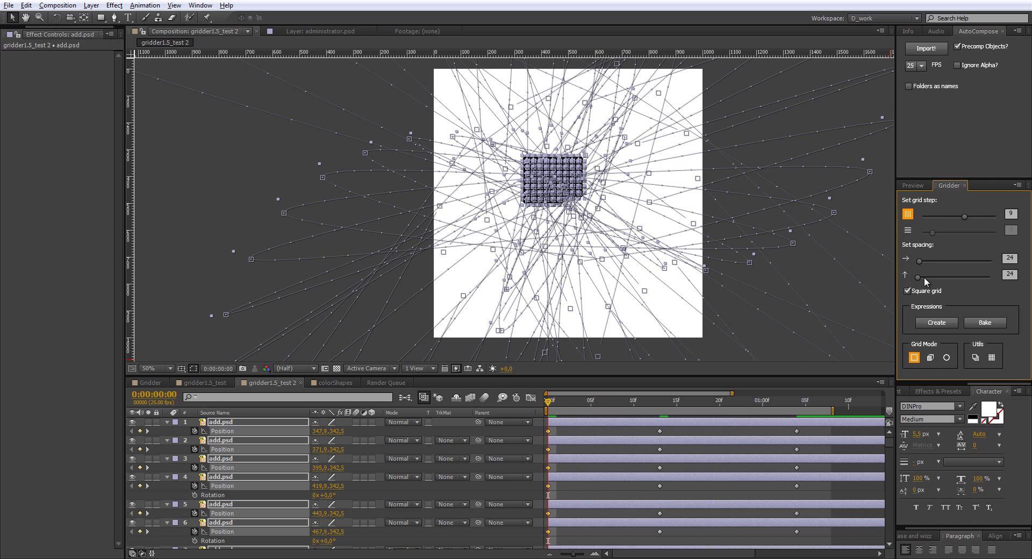
pyautogui.moveTo(921, 259); pyautogui.dragTo(925, 261)
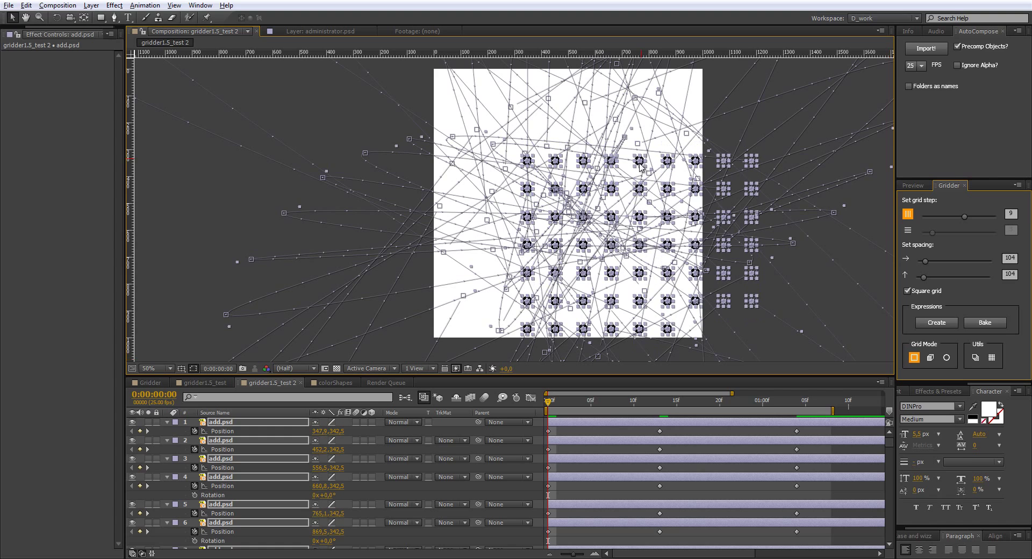
# Step: Deselect the layers and scrub the timeline through to 0:00:01:06 to review the grid-to-spiral animation
pyautogui.click(640, 161)
pyautogui.click(580, 407)
pyautogui.moveTo(583, 407); pyautogui.dragTo(814, 427)
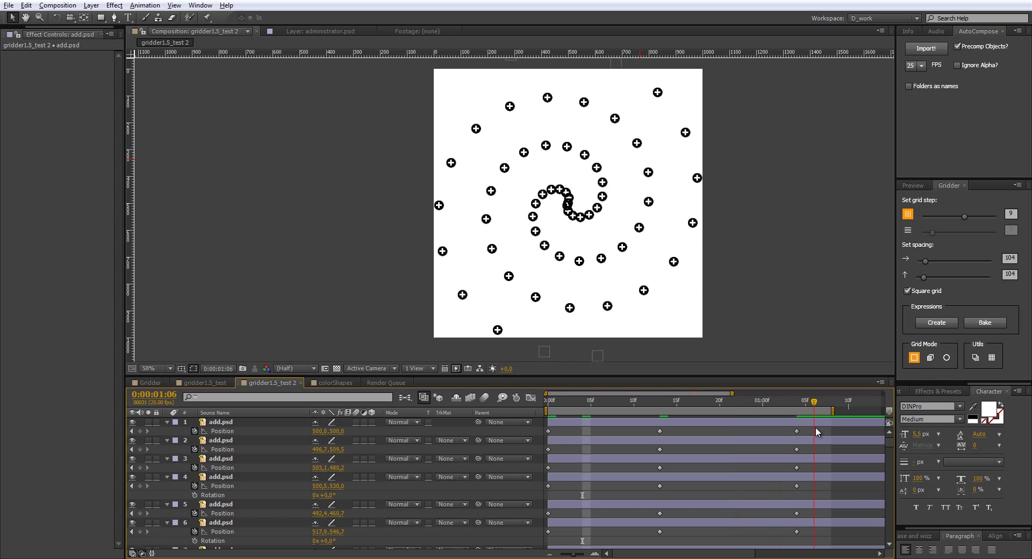